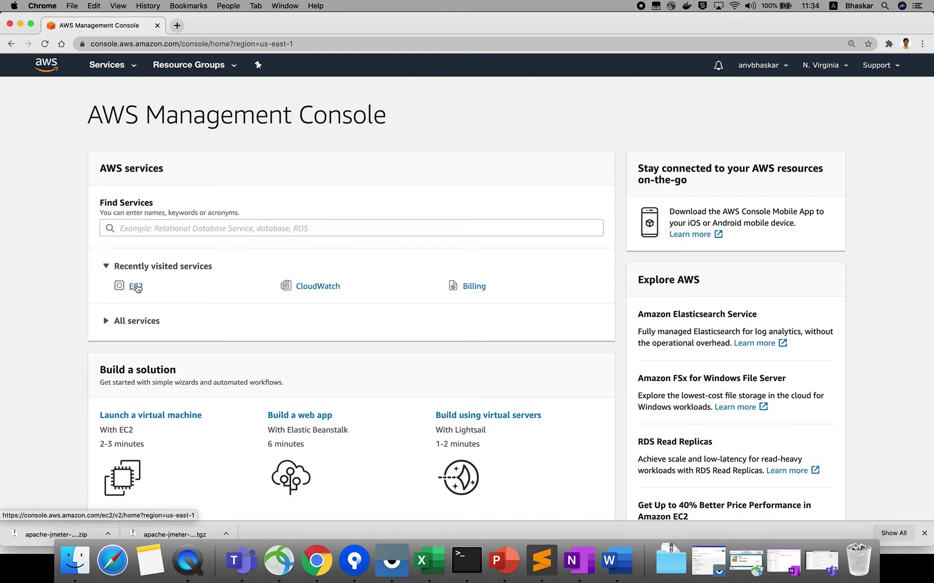
- Set up a new EC2 instance with the 64-bit (x86) Amazon Linux 2 AMI and the t2.micro type, up to the launch review
click(135, 287)
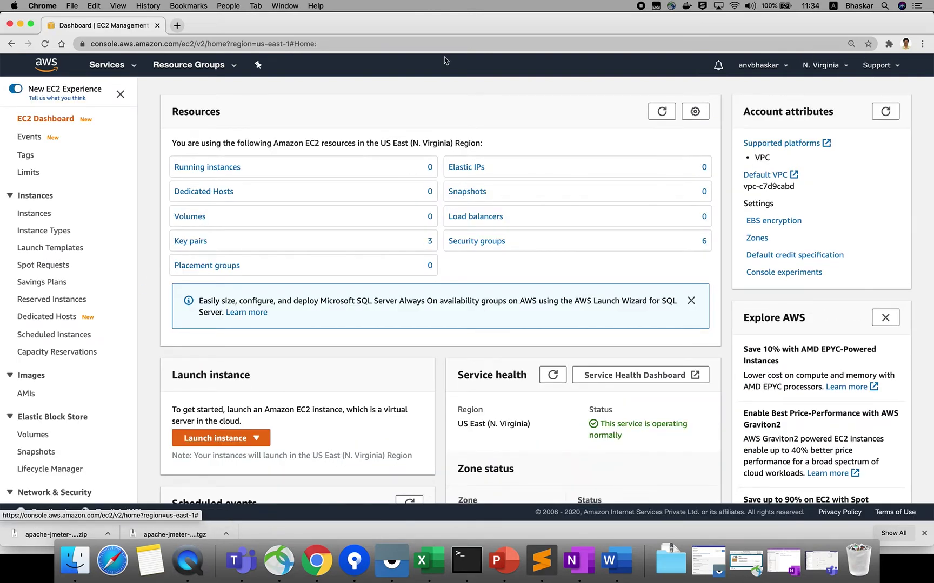
click(221, 441)
click(220, 406)
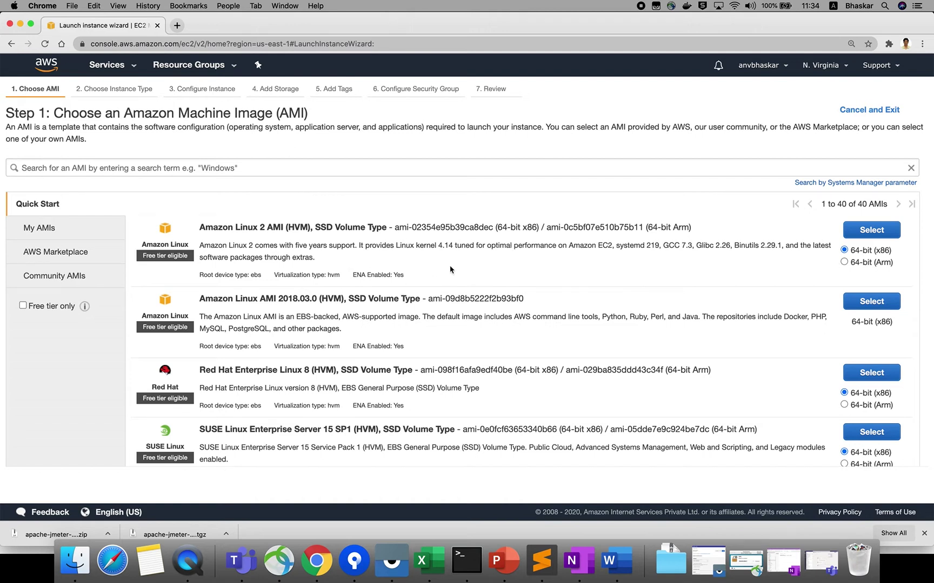
click(870, 230)
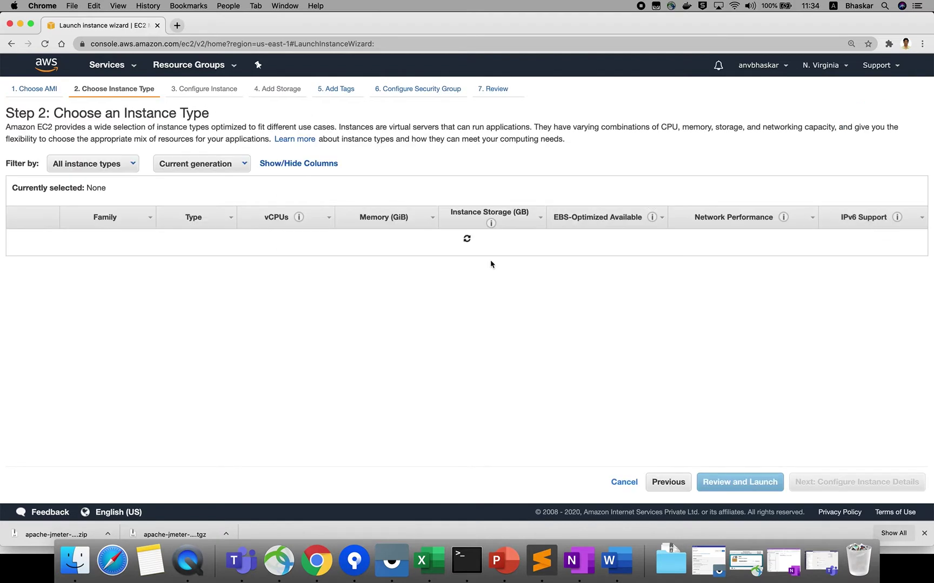
scroll(590, 355, down, 3)
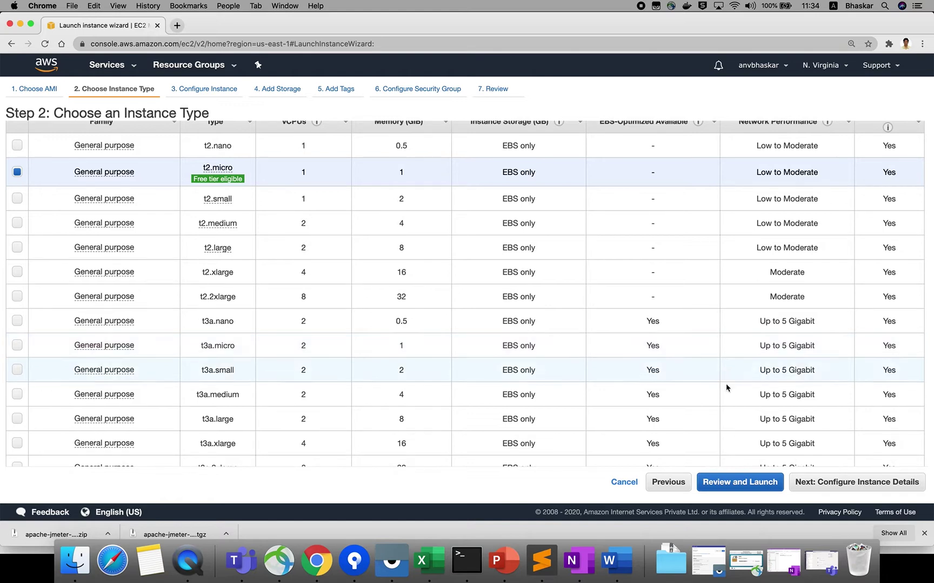
click(731, 487)
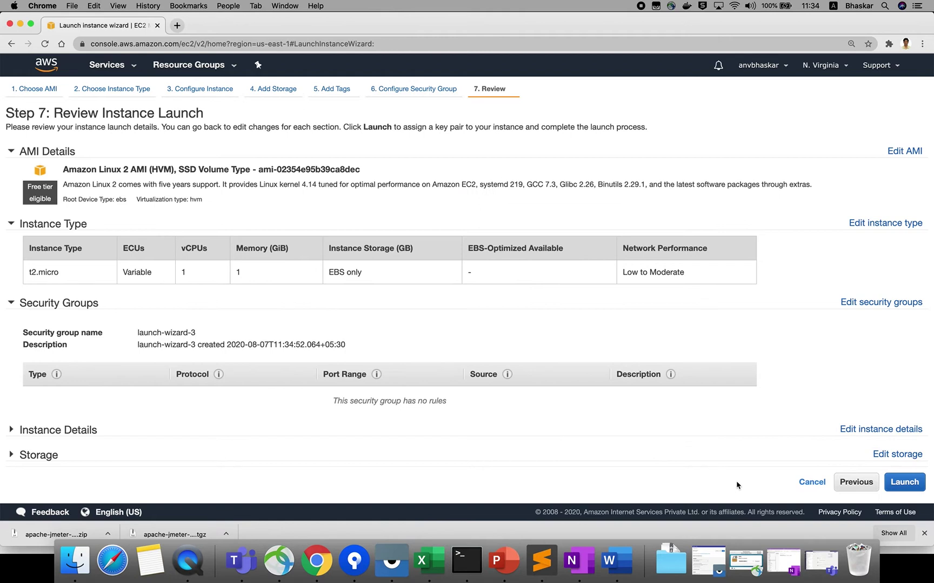
- Launch the instance with the existing key pair cloudwatchkeypair, acknowledging access to its private key file
click(906, 484)
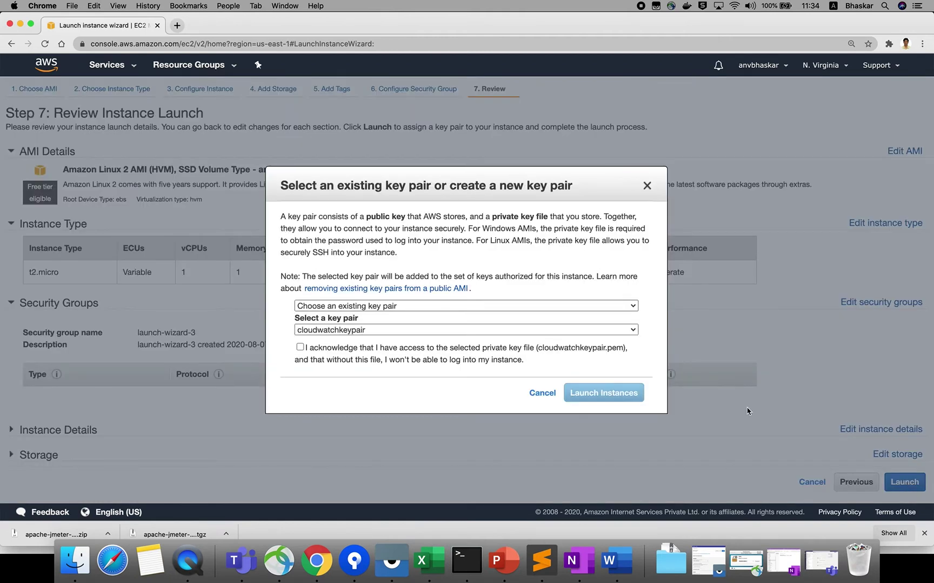
click(300, 347)
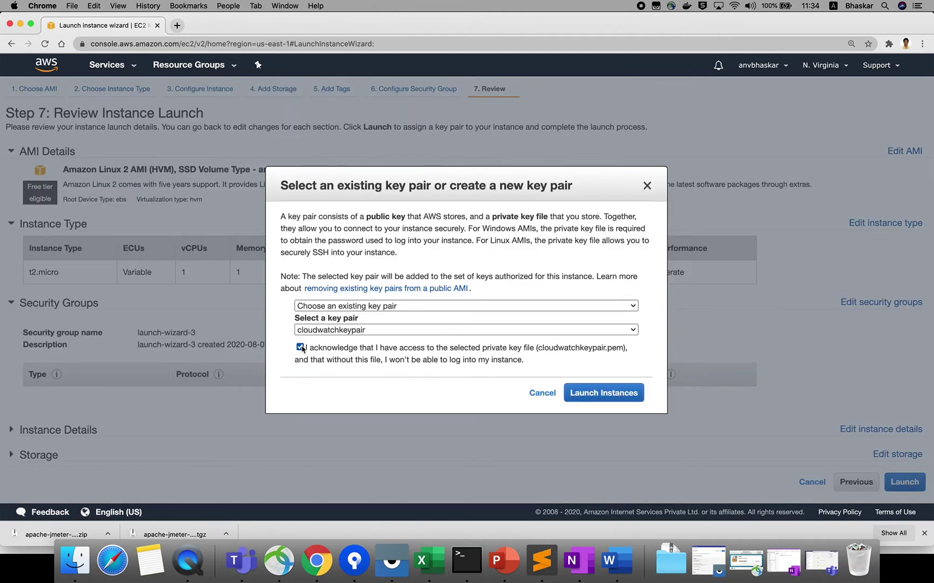
click(590, 393)
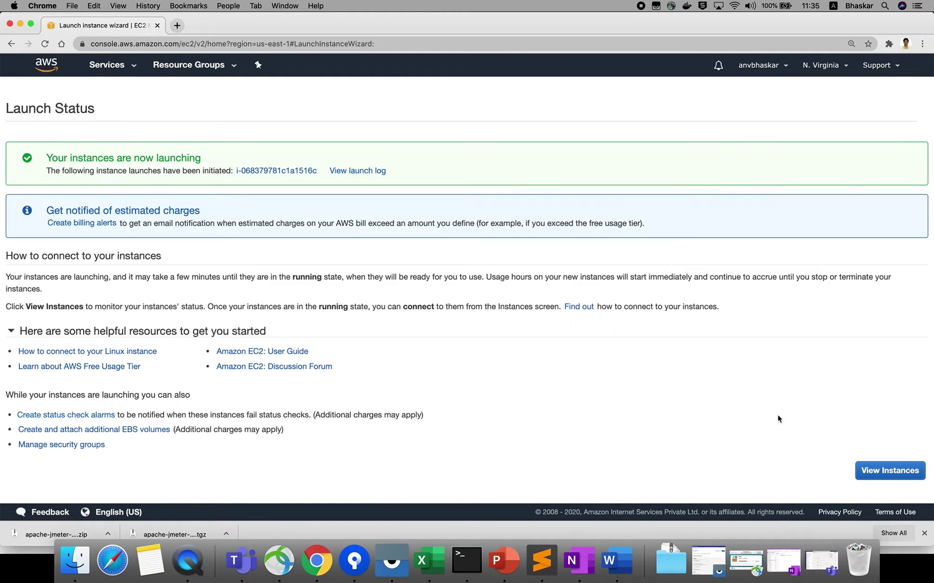
- View the EC2 instances list, refresh it, and check the state and type of the newly launched instance
click(906, 478)
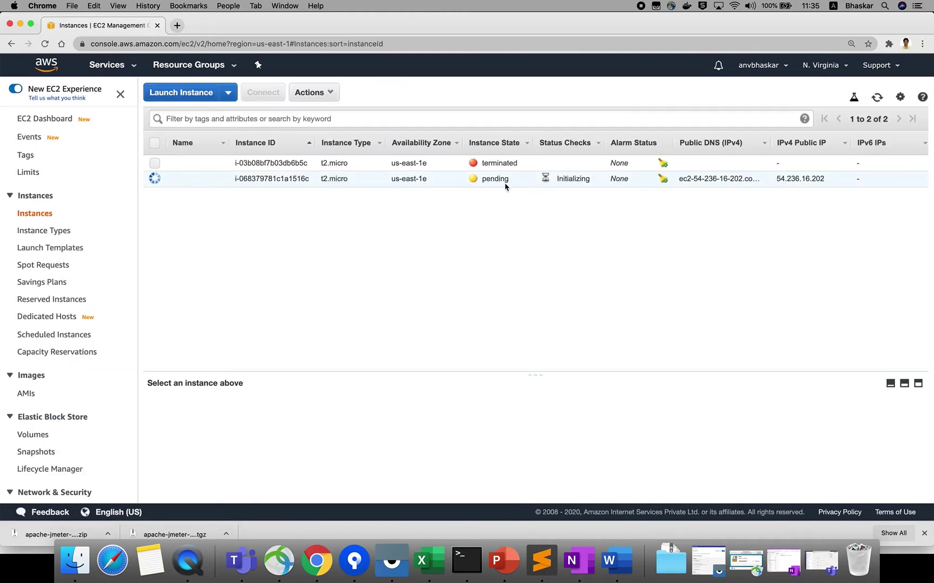
double_click(492, 179)
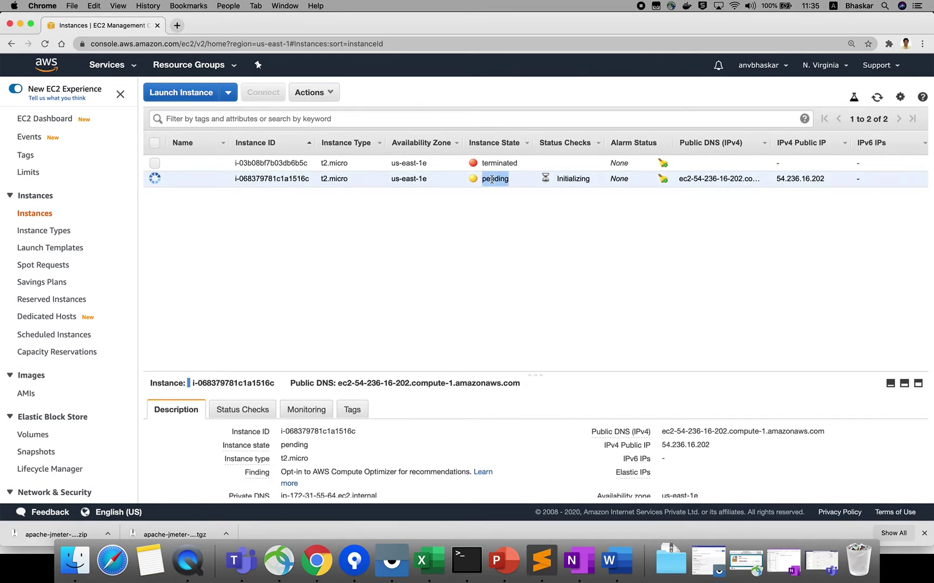
double_click(496, 163)
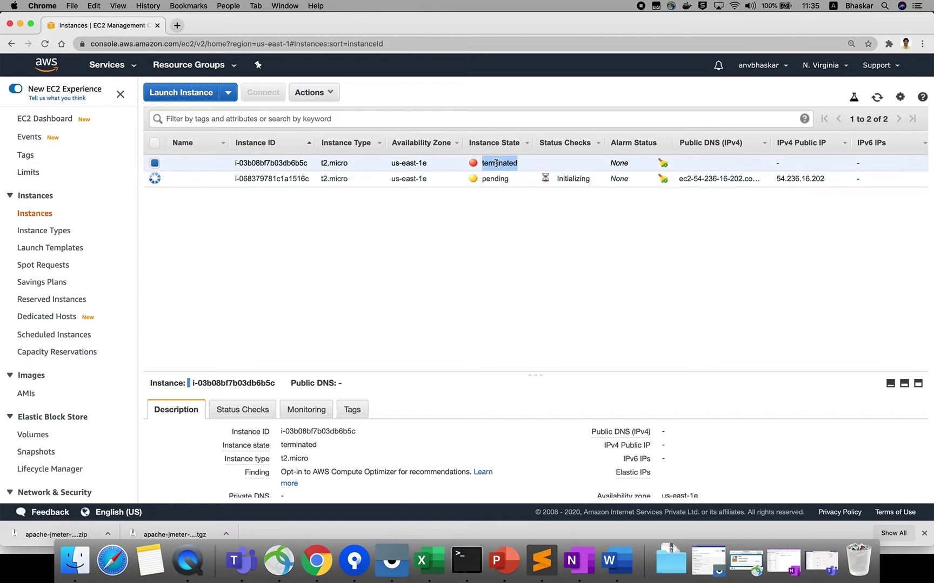
click(877, 101)
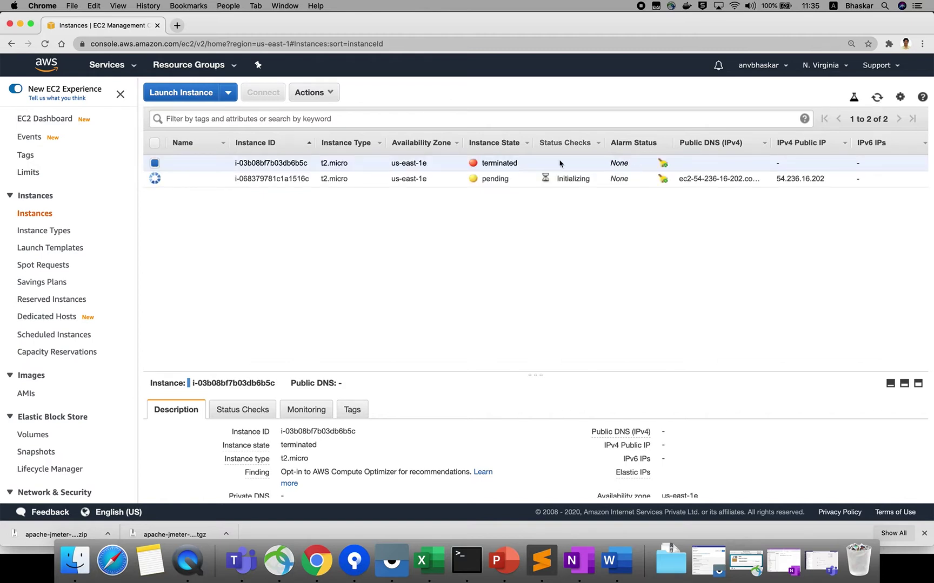
double_click(495, 178)
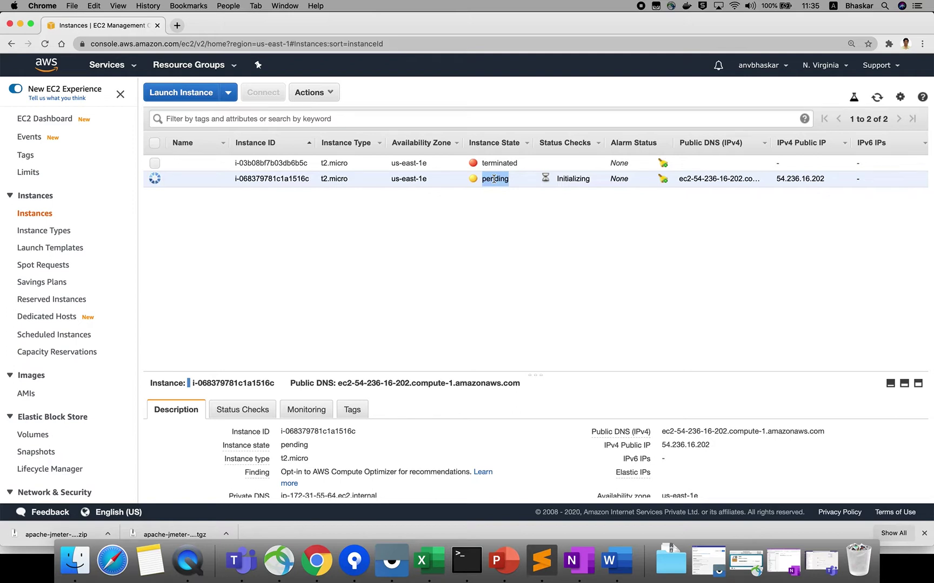
double_click(381, 180)
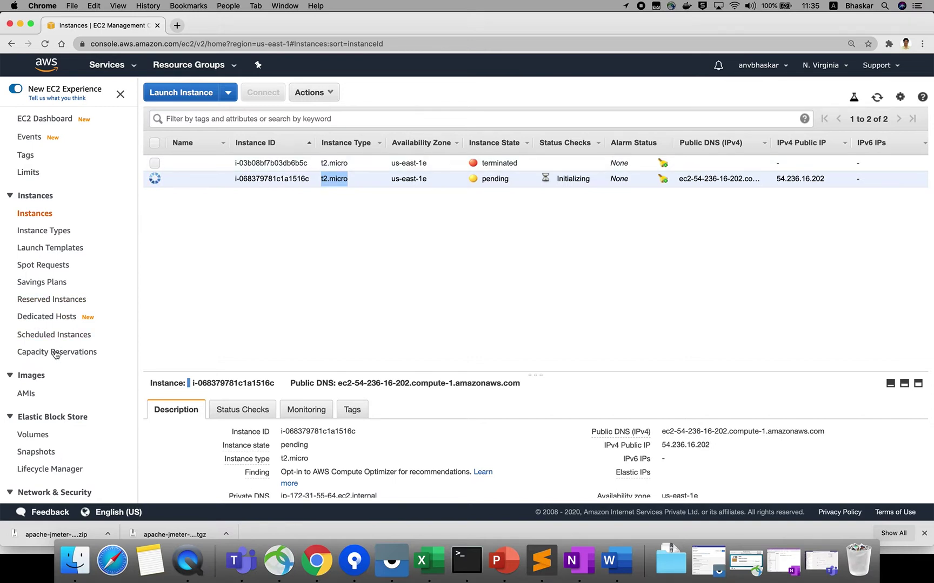
- Inspect the volume attached to the new instance and view the list of Elastic Block Store snapshots
click(33, 438)
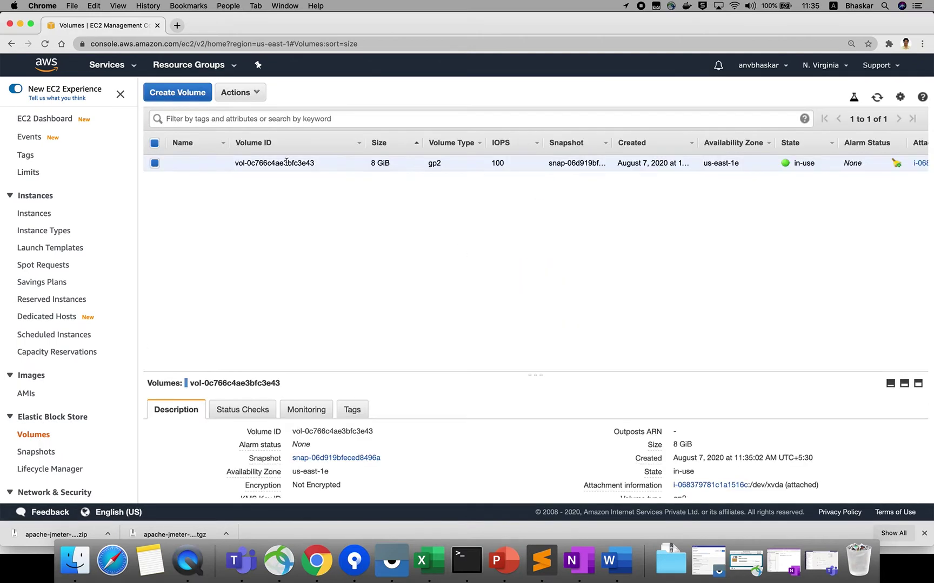
double_click(285, 162)
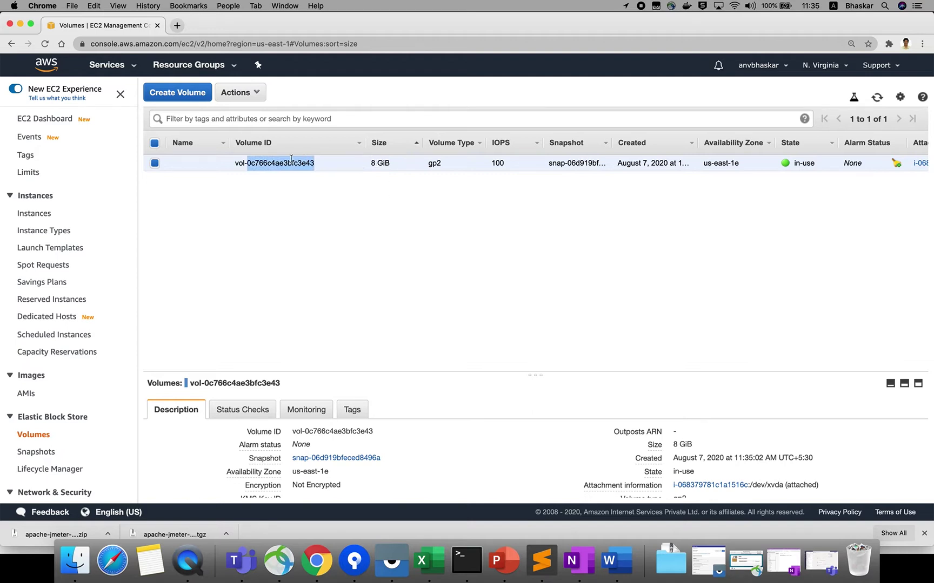
click(234, 164)
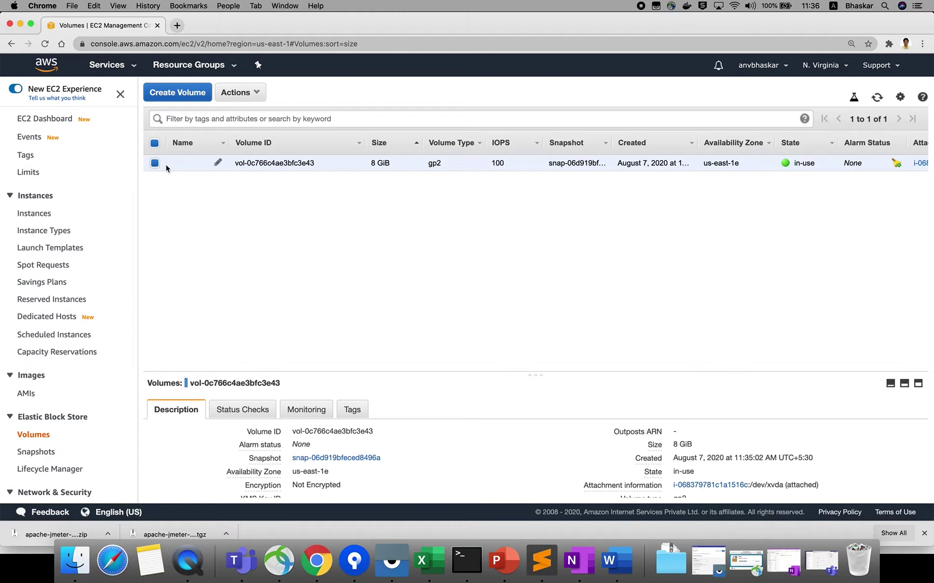
click(35, 454)
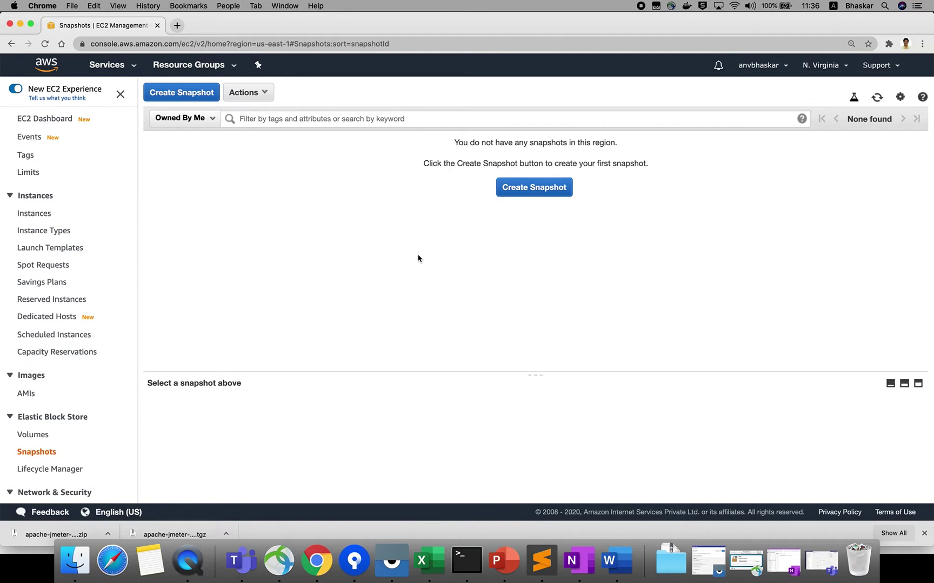
- Find the CloudWatch service and start creating a new rule from its Events page
click(116, 66)
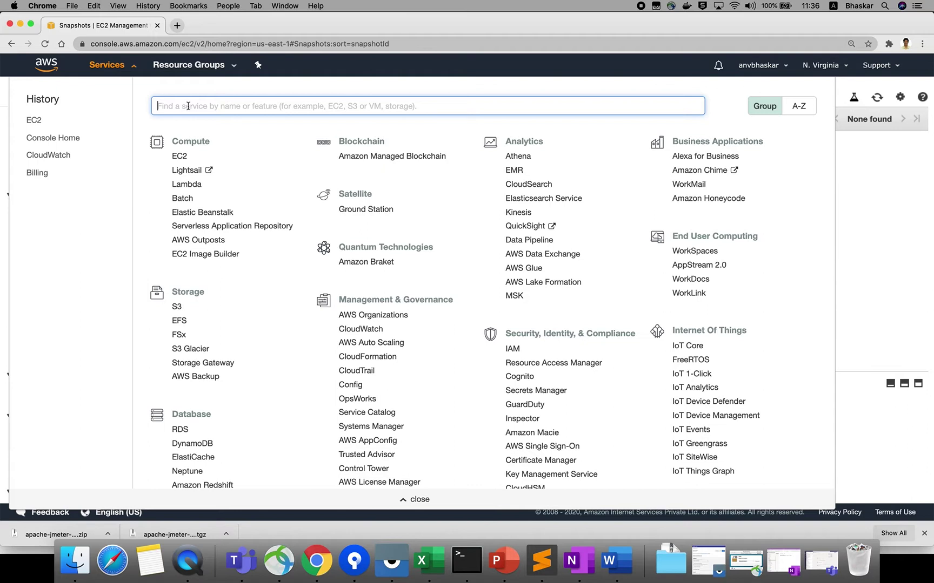
text(Cloud wat)
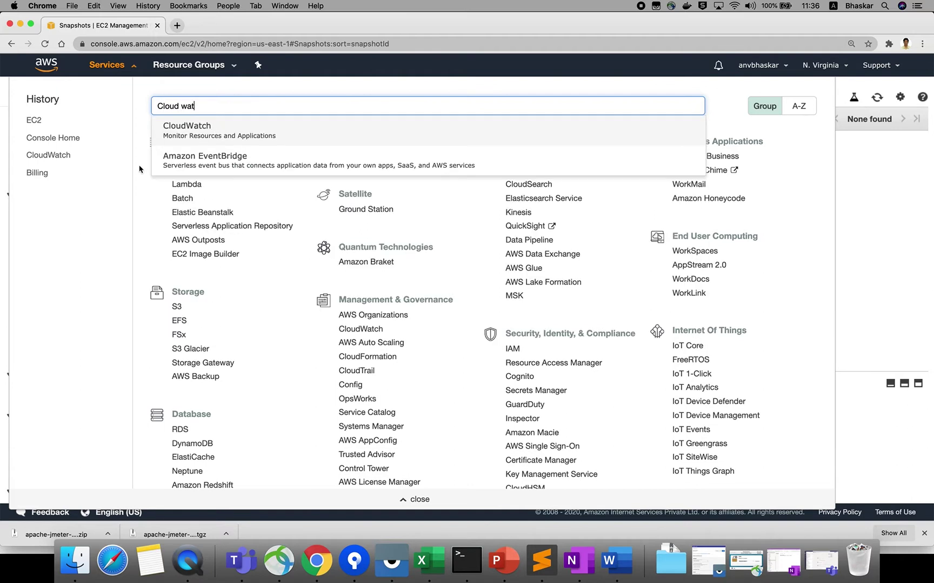
click(210, 135)
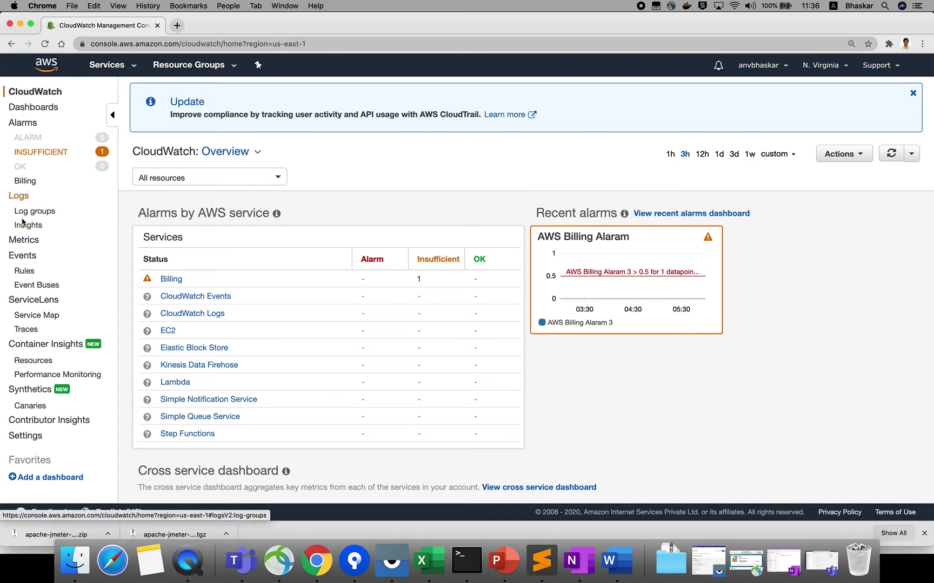
click(21, 257)
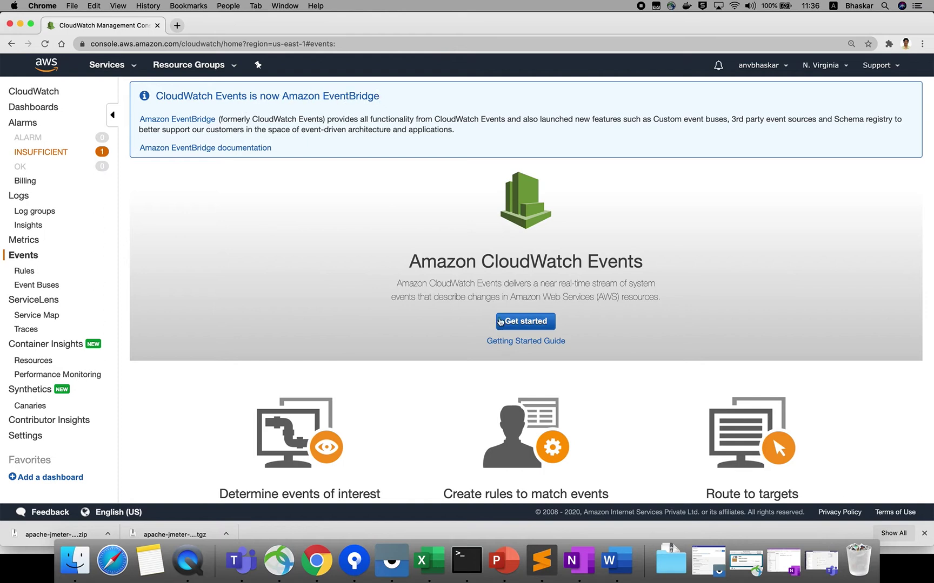
scroll(588, 270, down, 3)
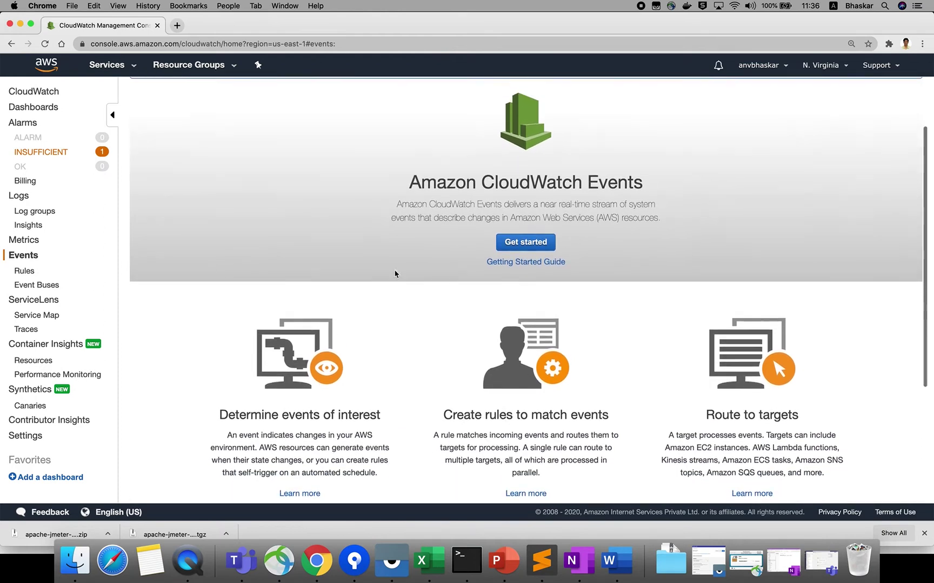
scroll(421, 272, up, 3)
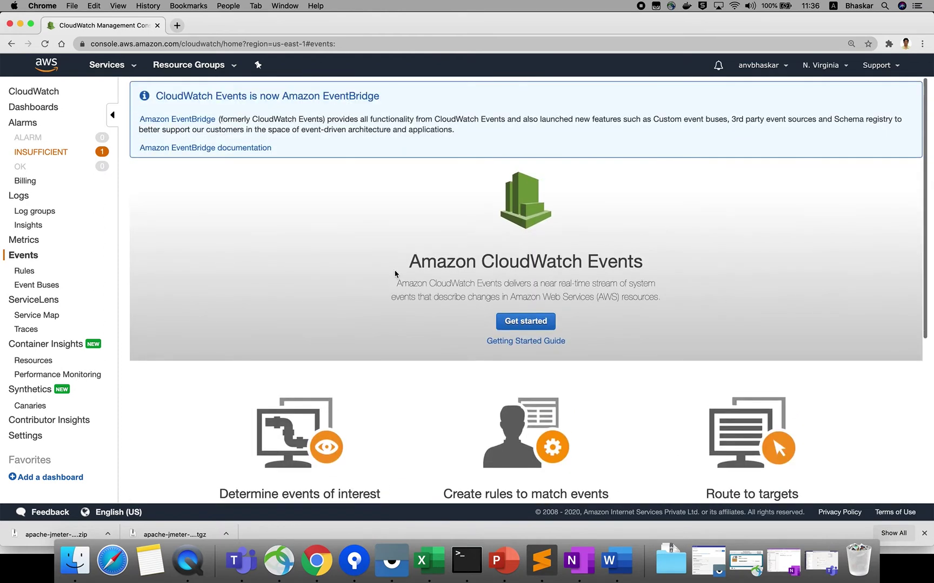
click(535, 323)
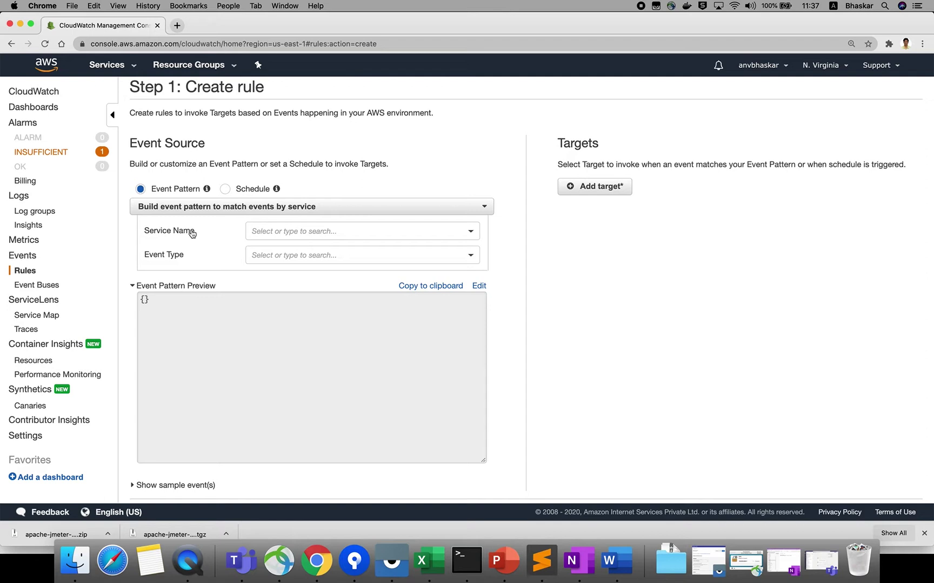
- Try a schedule as the rule's event source with a fixed rate of 7 days
click(225, 189)
click(143, 235)
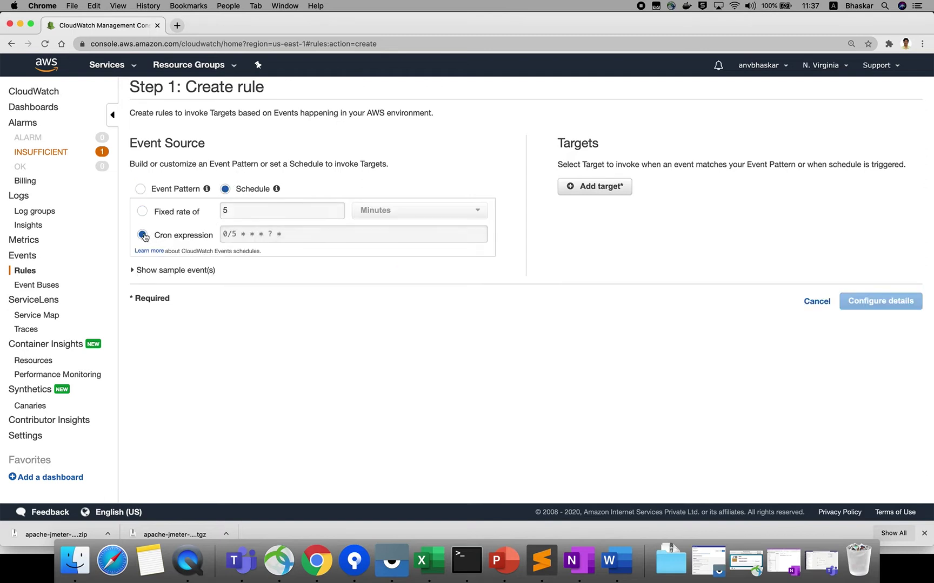
click(142, 211)
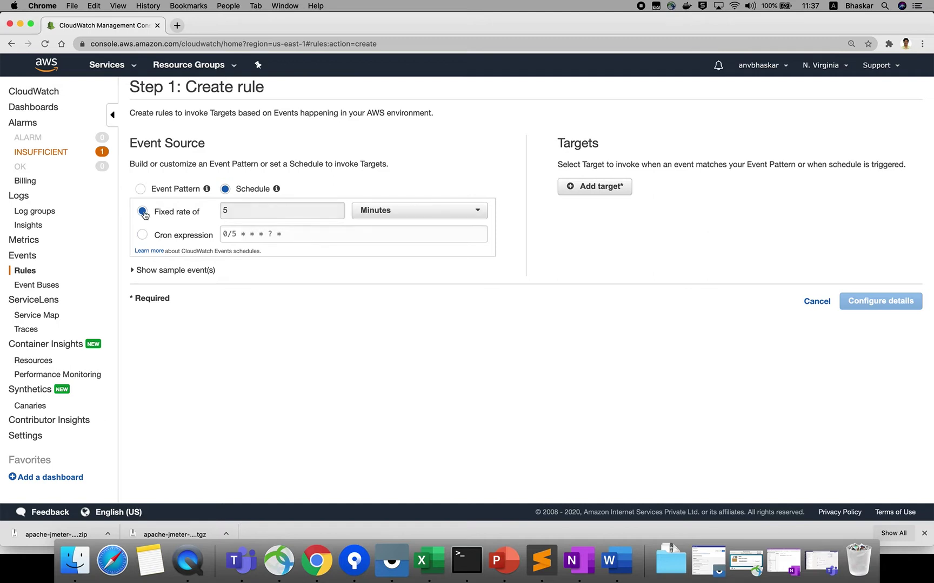
click(376, 213)
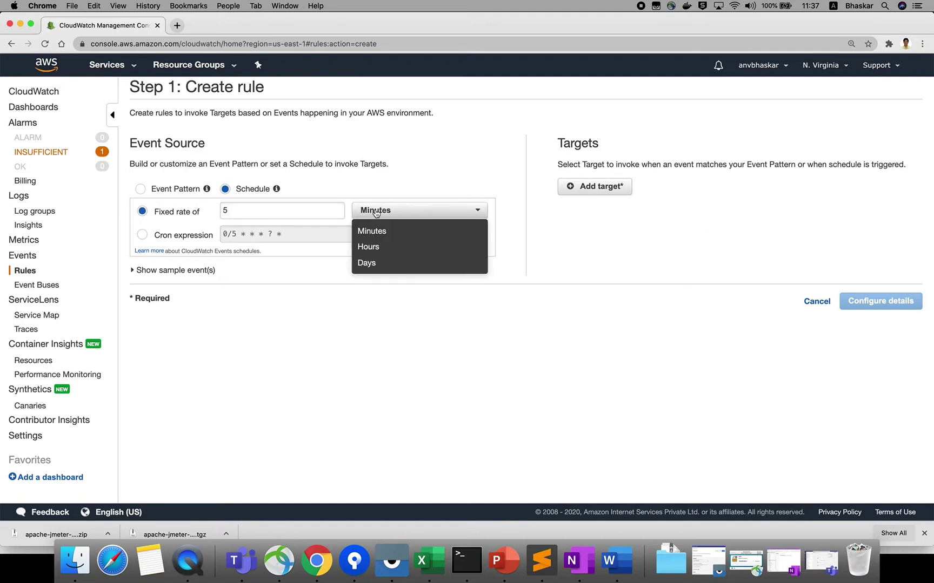
click(372, 266)
click(256, 209)
key(BackSpace)
text(7)
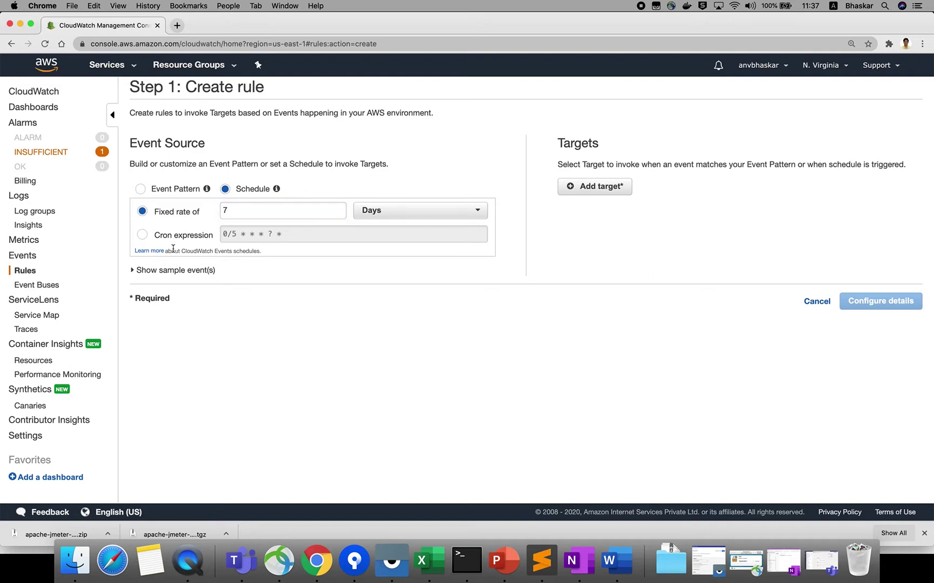
- Try the cron expression option for the schedule, and return the event source to an event pattern
click(142, 237)
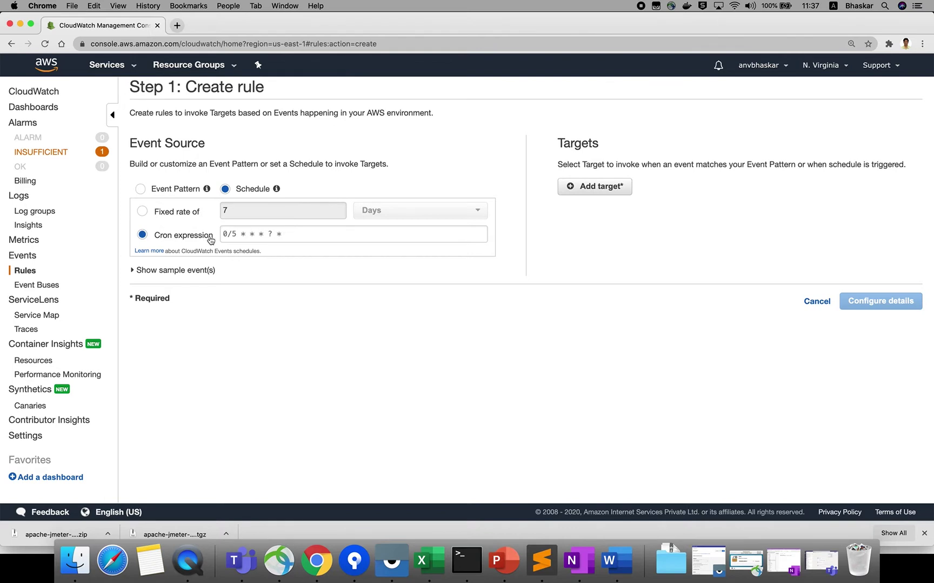
click(240, 239)
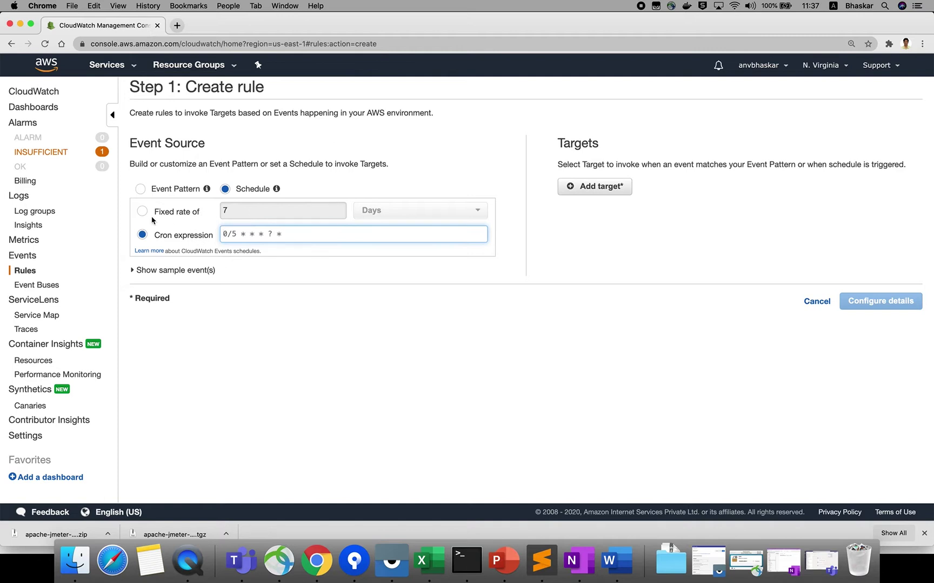
click(141, 192)
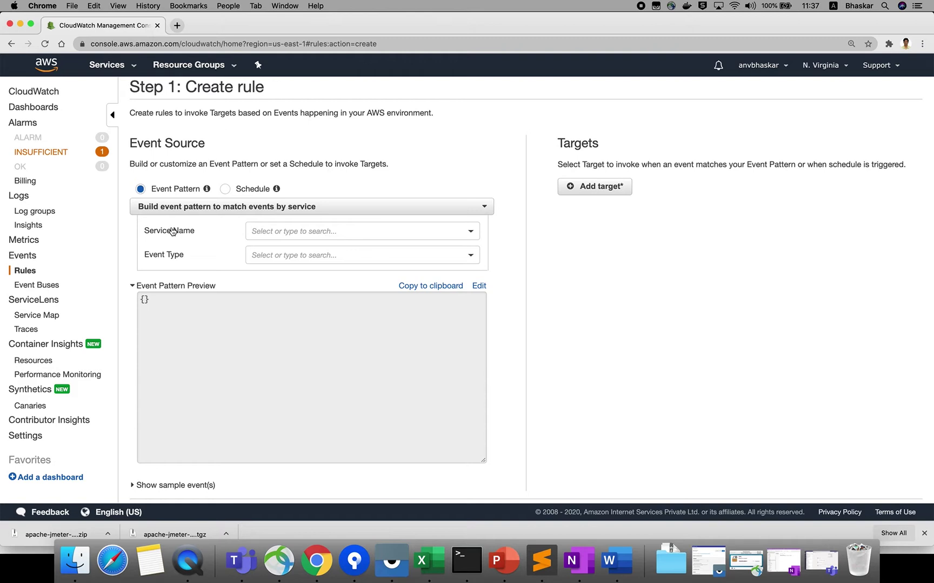
- Look through the available services for the event pattern and set the service name to EC2
click(279, 231)
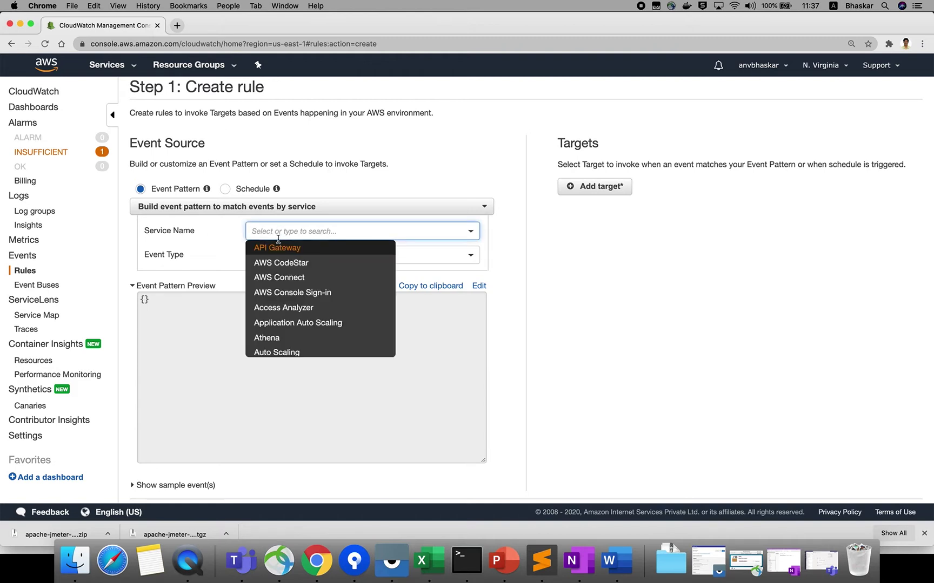
scroll(281, 324, down, 4)
scroll(283, 324, down, 8)
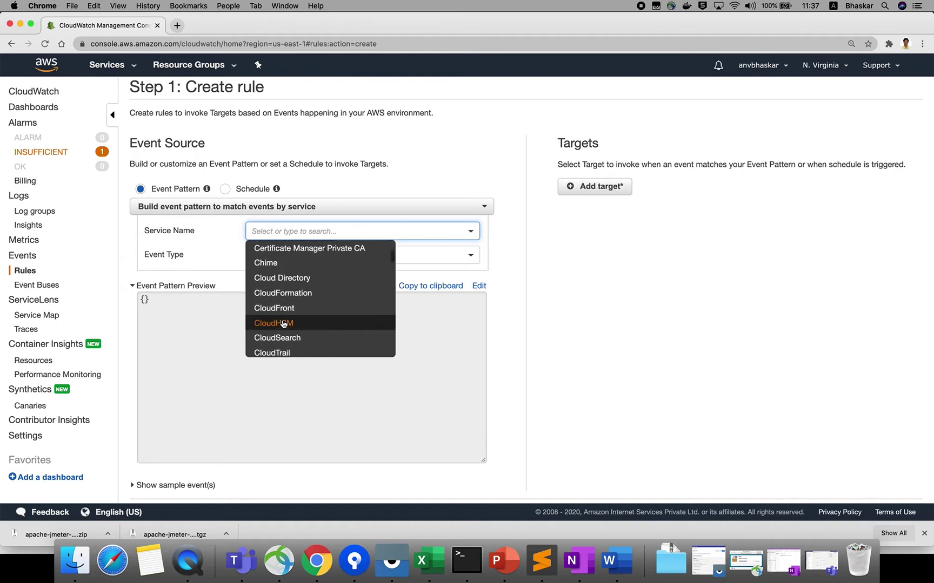
scroll(283, 323, down, 5)
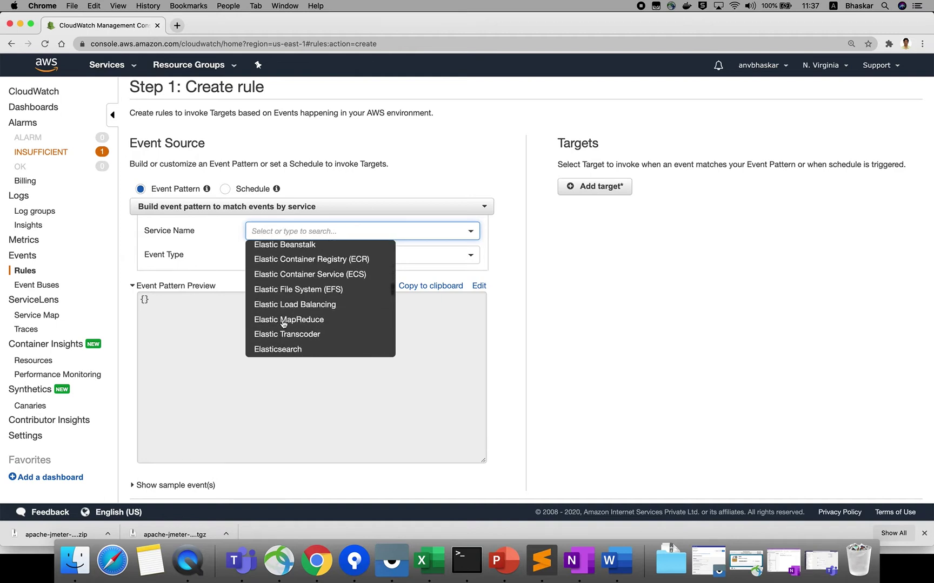
scroll(283, 325, down, 2)
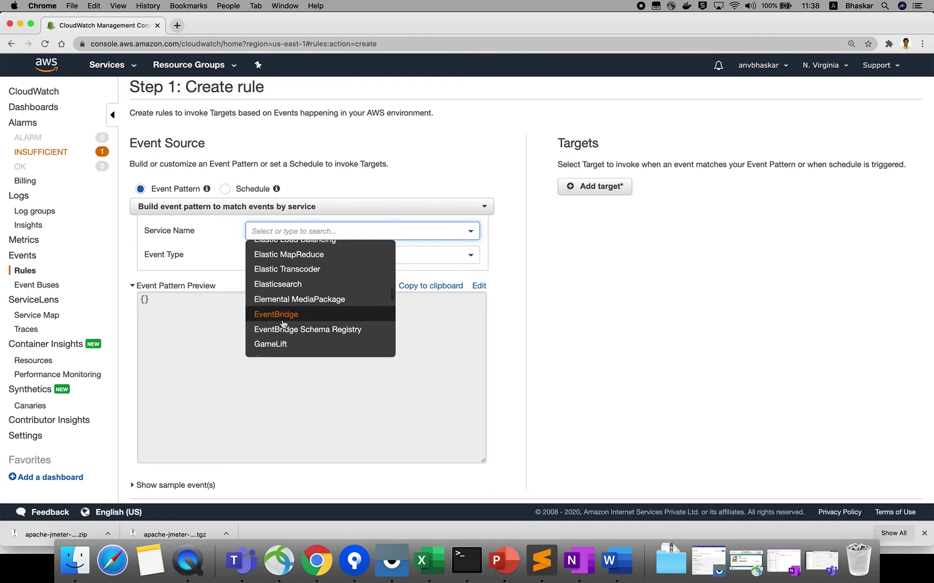
scroll(283, 323, down, 5)
scroll(283, 323, up, 7)
scroll(283, 323, up, 15)
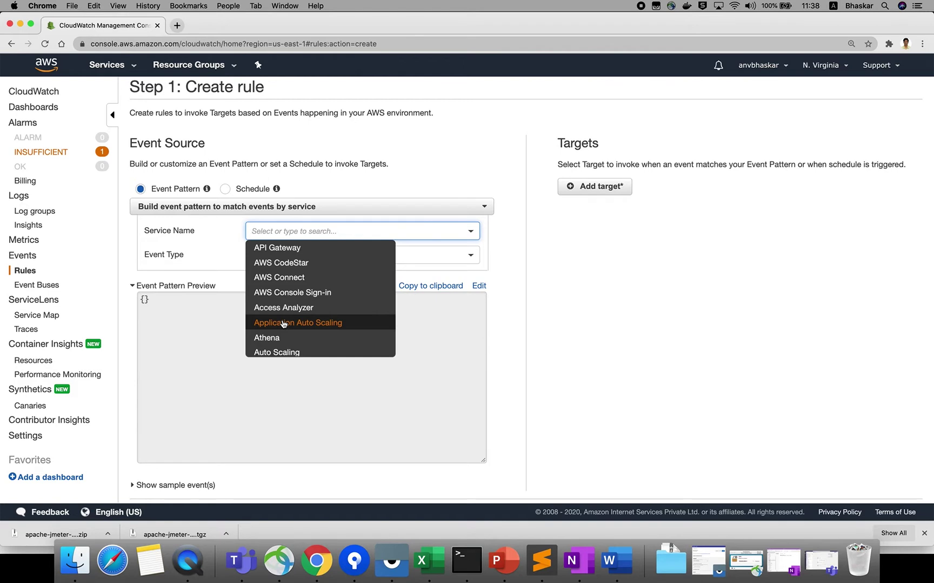
text(ec2)
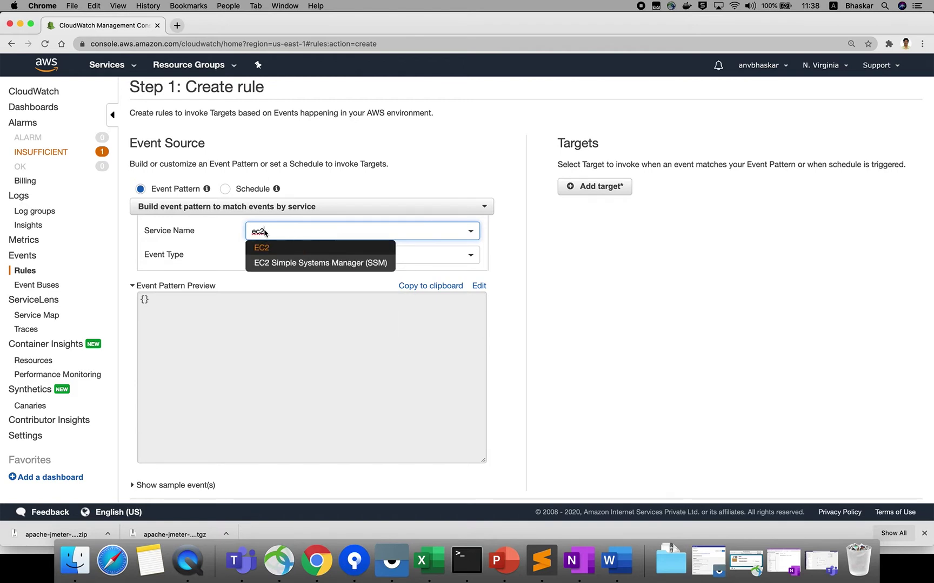
click(263, 248)
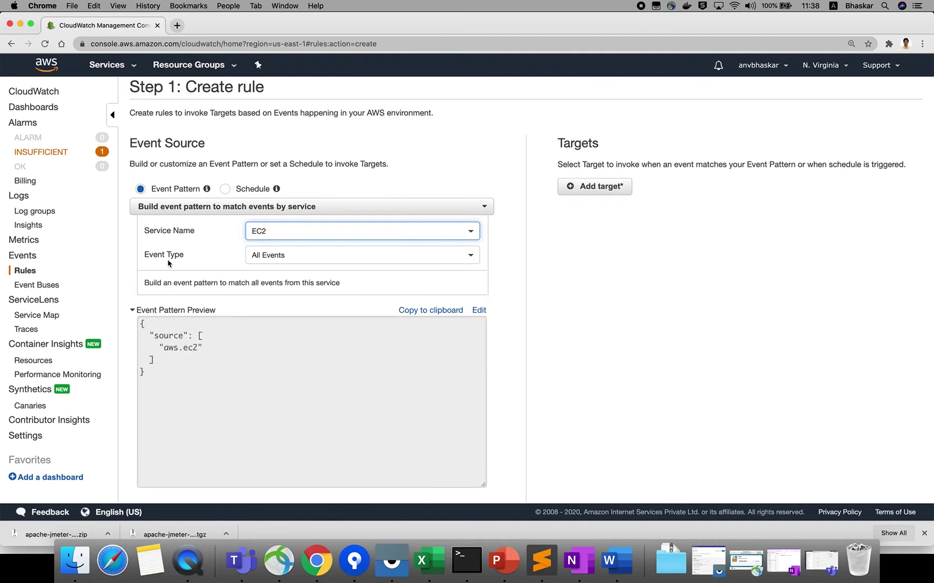
- Set the event type to EC2 Instance State-change Notification and check the event pattern preview
click(280, 256)
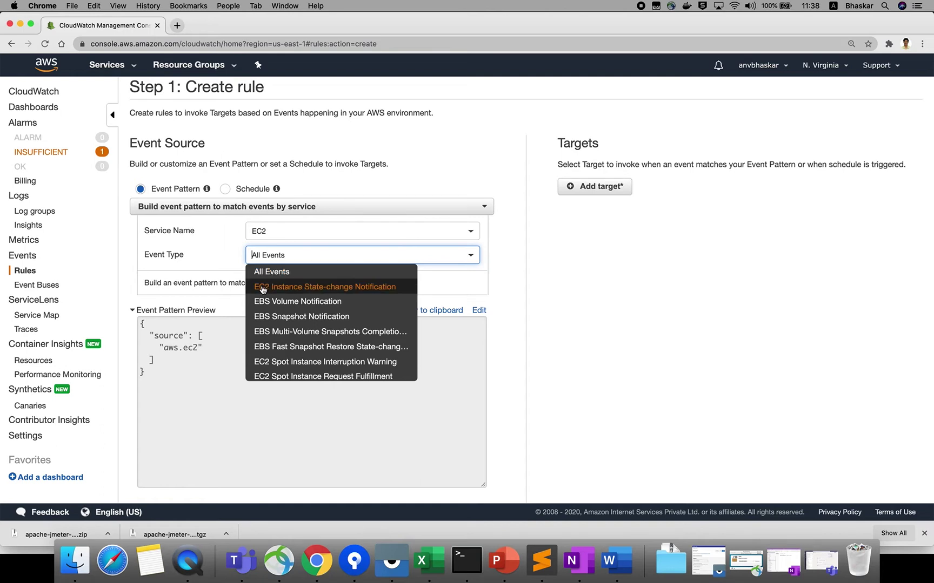
click(323, 290)
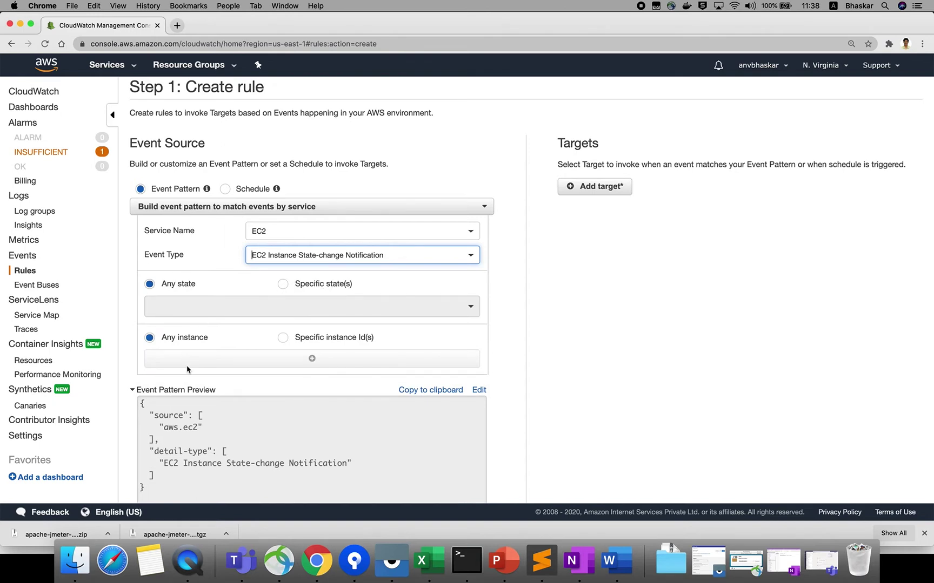
scroll(201, 432, down, 3)
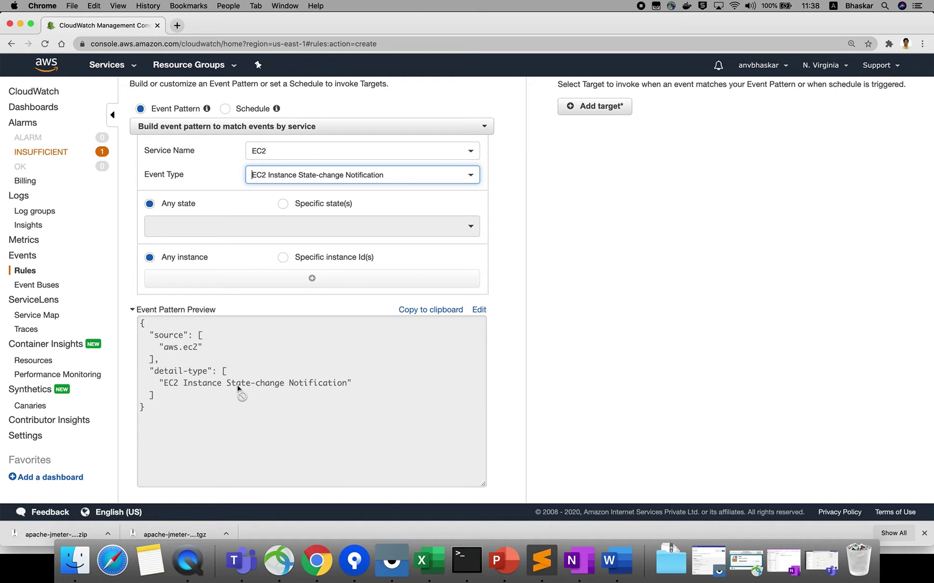
scroll(317, 390, up, 1)
scroll(317, 390, up, 2)
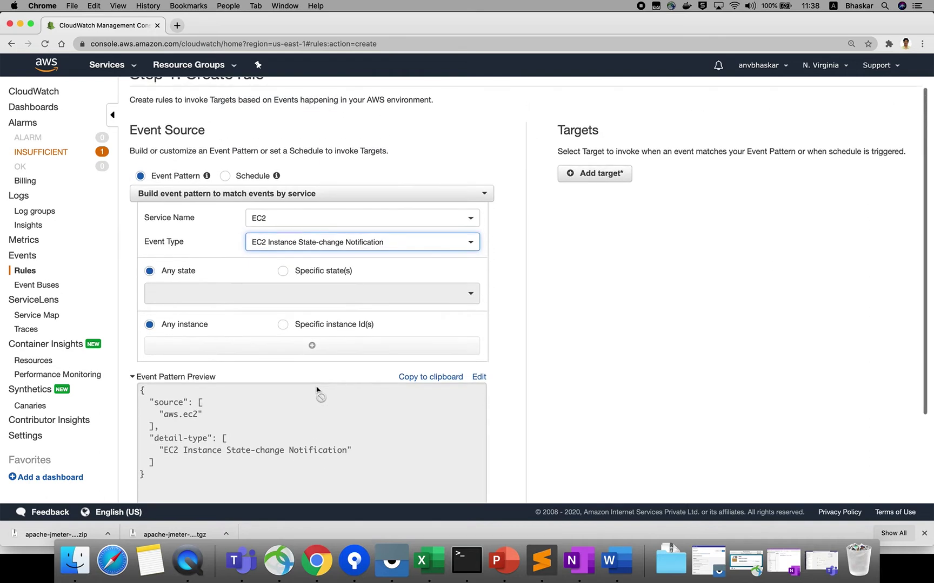
- Limit the event pattern to the specific states stopped and stopping, and review the pattern preview
click(282, 271)
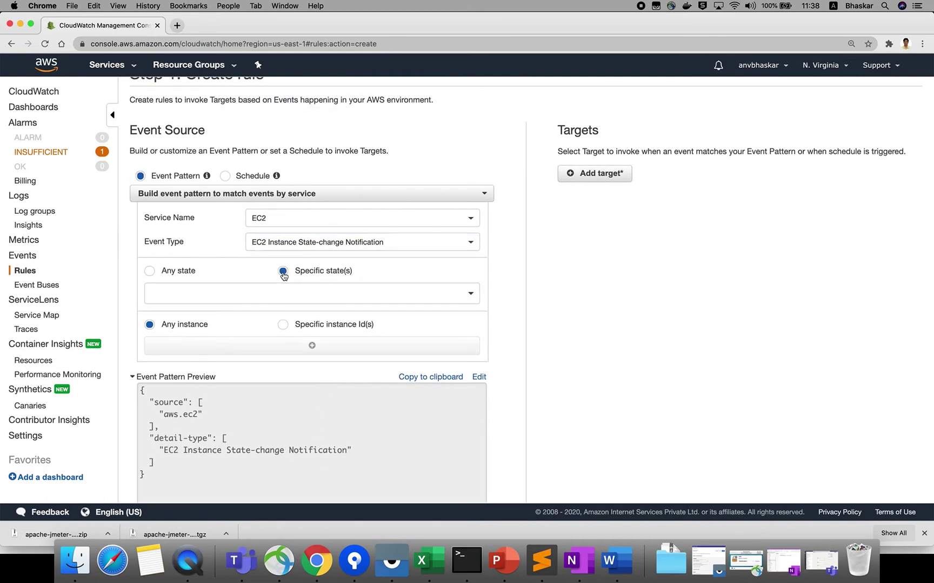
click(276, 291)
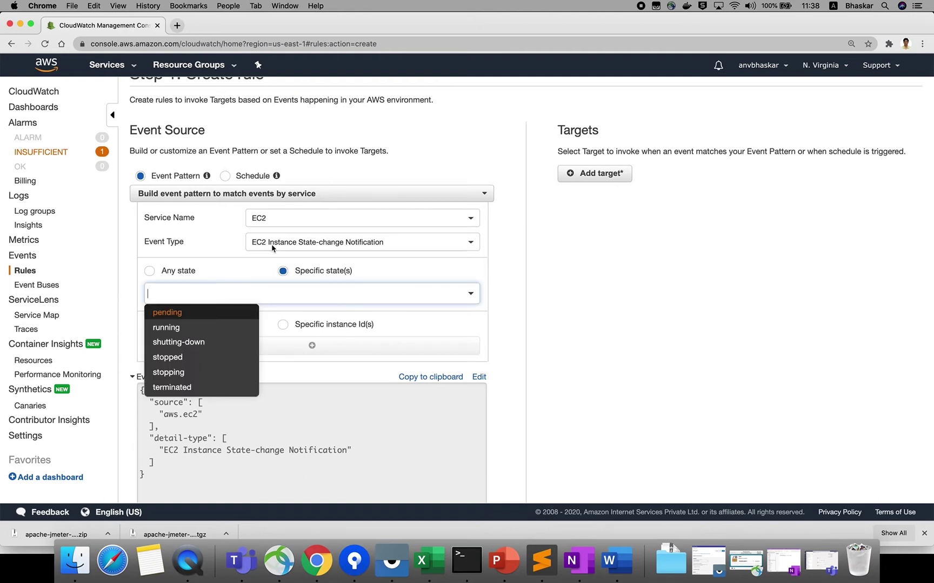
click(180, 361)
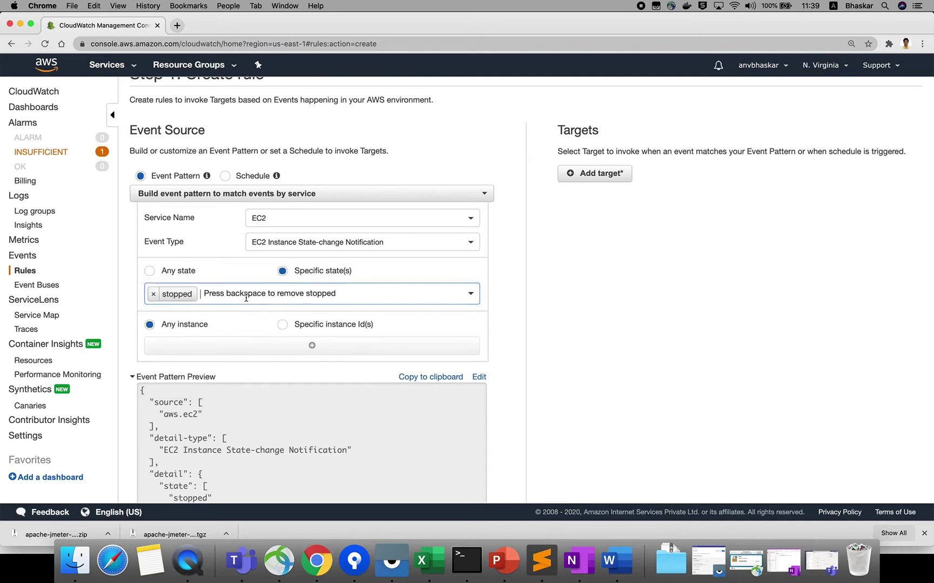
click(247, 296)
click(201, 358)
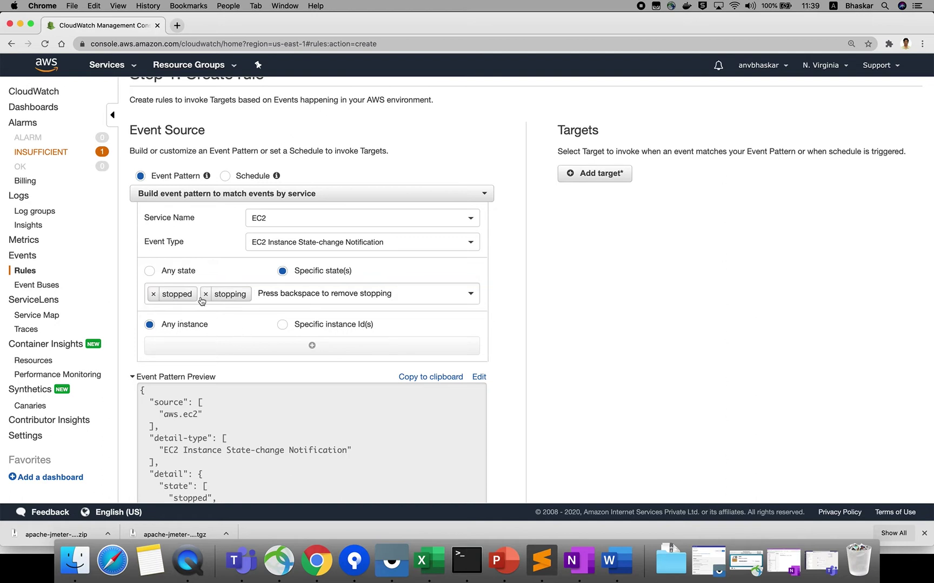
click(252, 292)
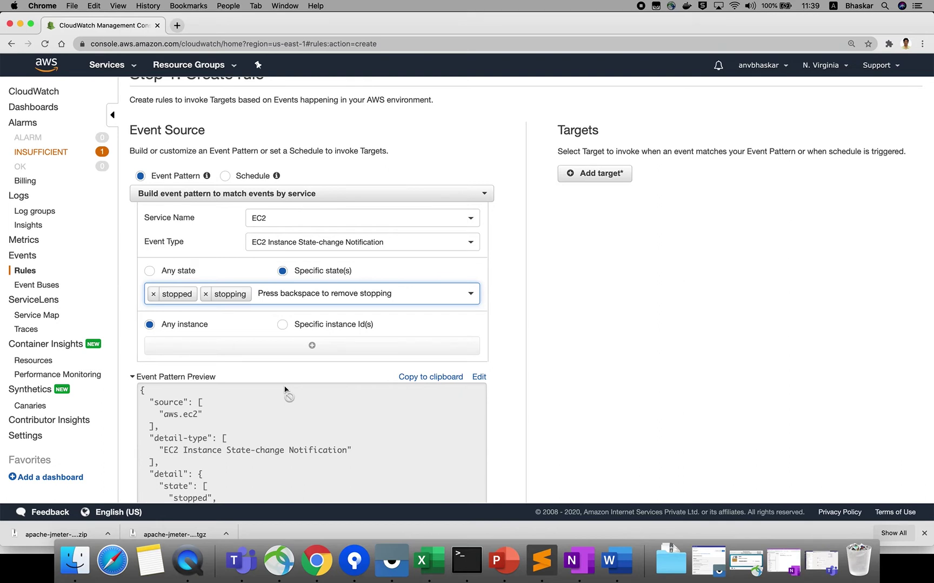
scroll(285, 388, down, 3)
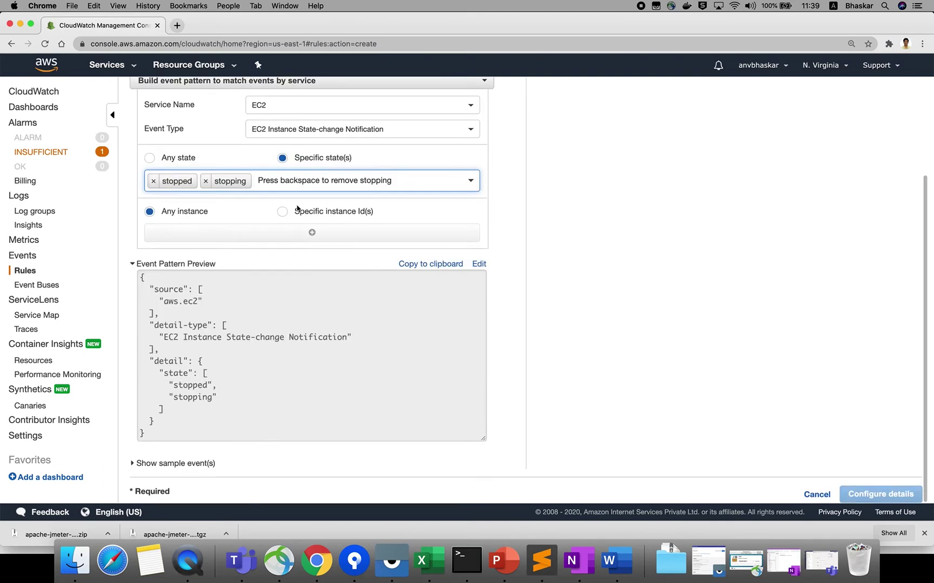
scroll(305, 379, up, 3)
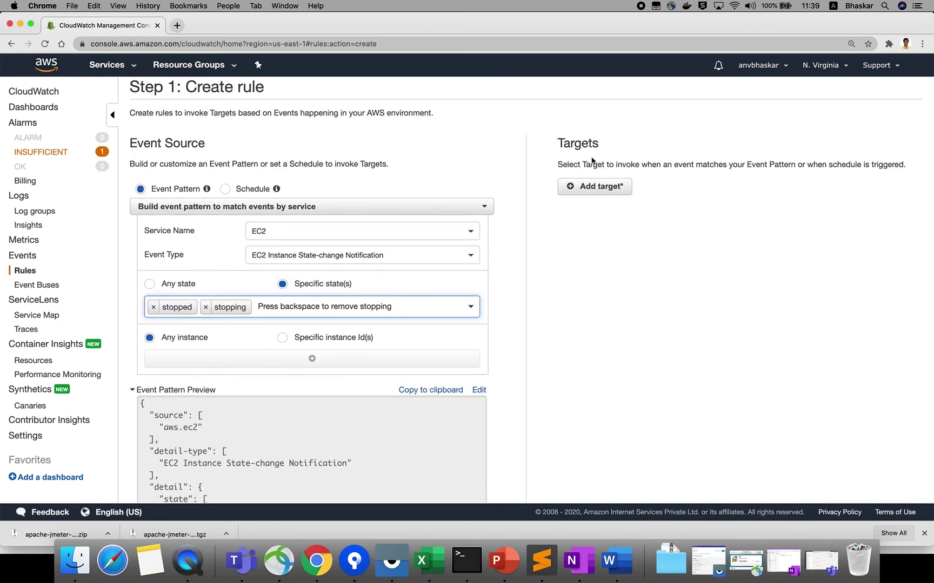
- Add a target to the rule and set its type to EC2 CreateSnapshot API call
click(587, 188)
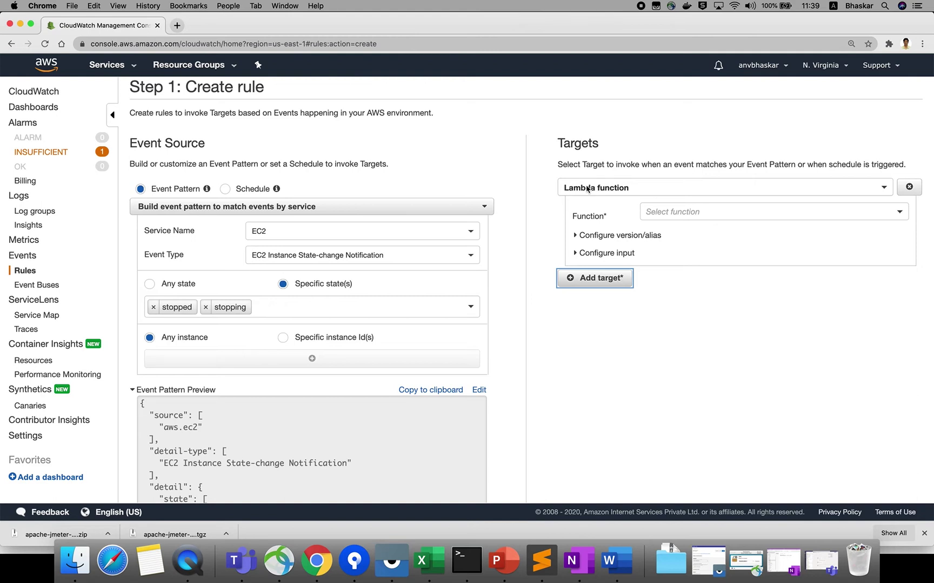
click(587, 188)
scroll(609, 252, up, 2)
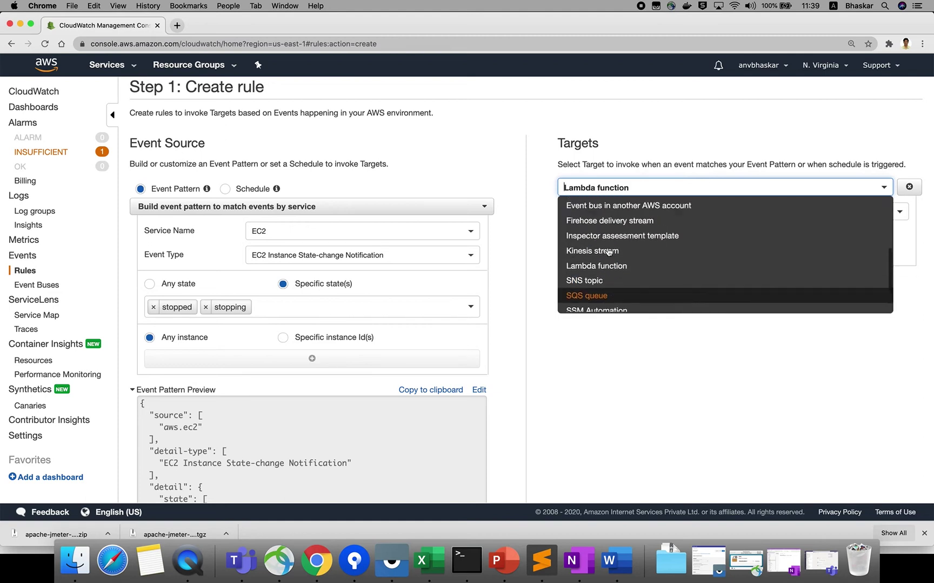
scroll(609, 252, up, 2)
text(ec)
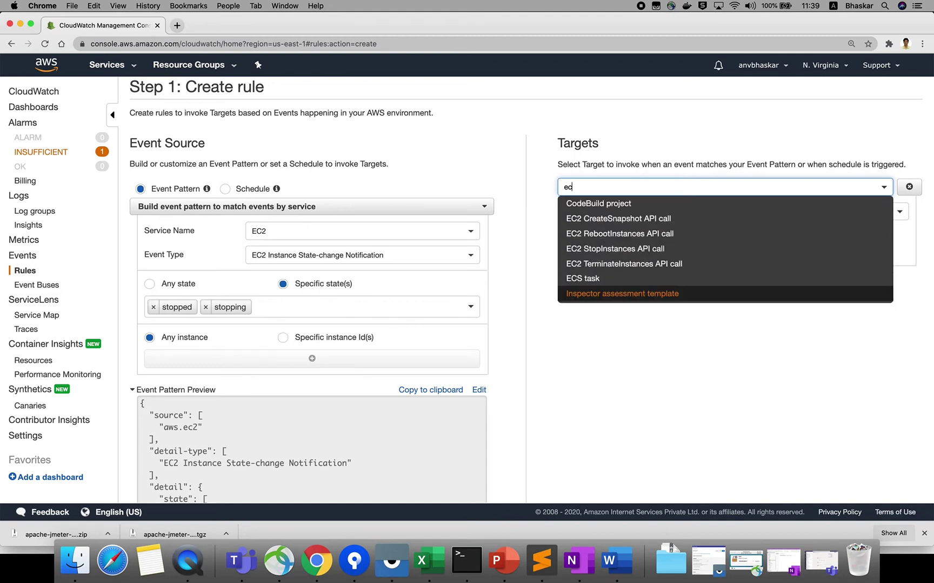
text(2)
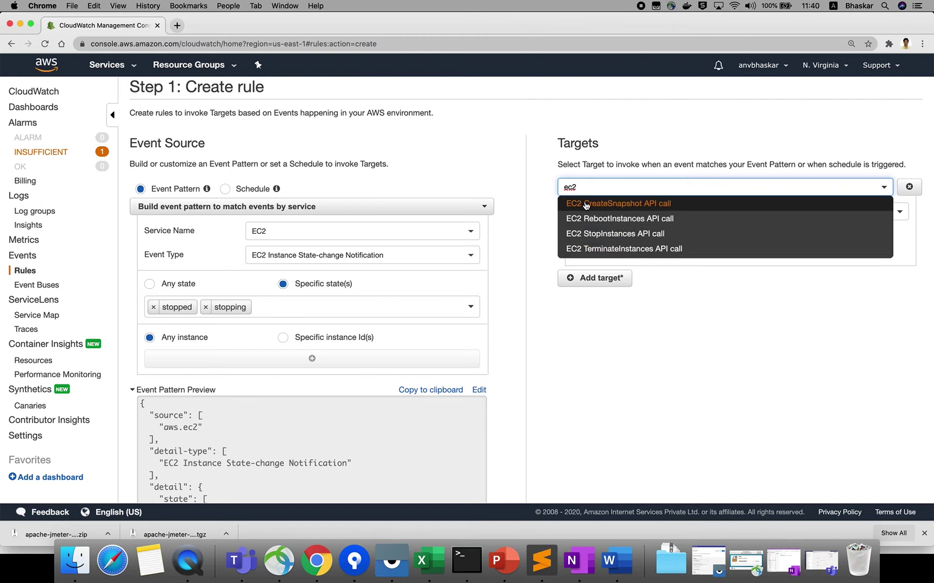
click(621, 208)
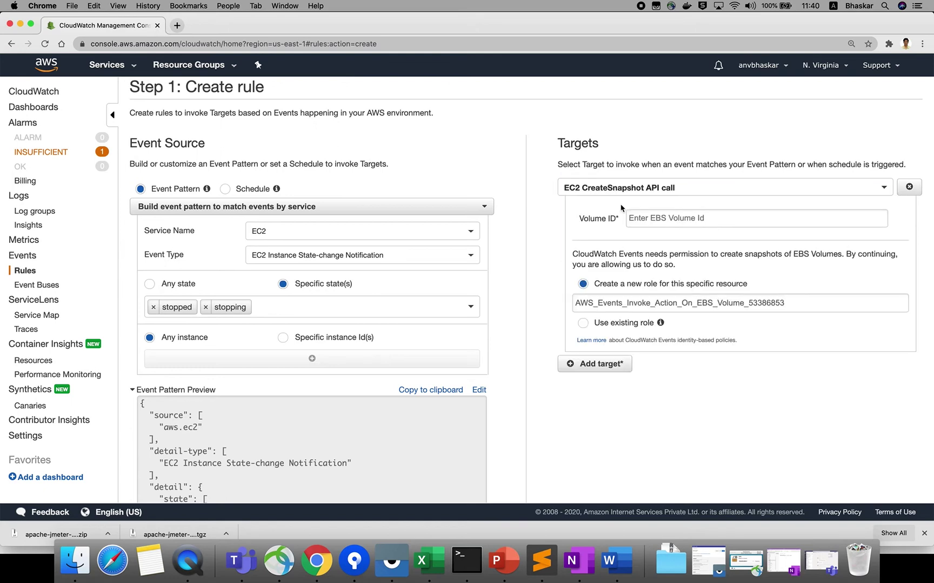
- Open the EC2 console in a separate browser tab and select the running t2.micro instance
click(640, 218)
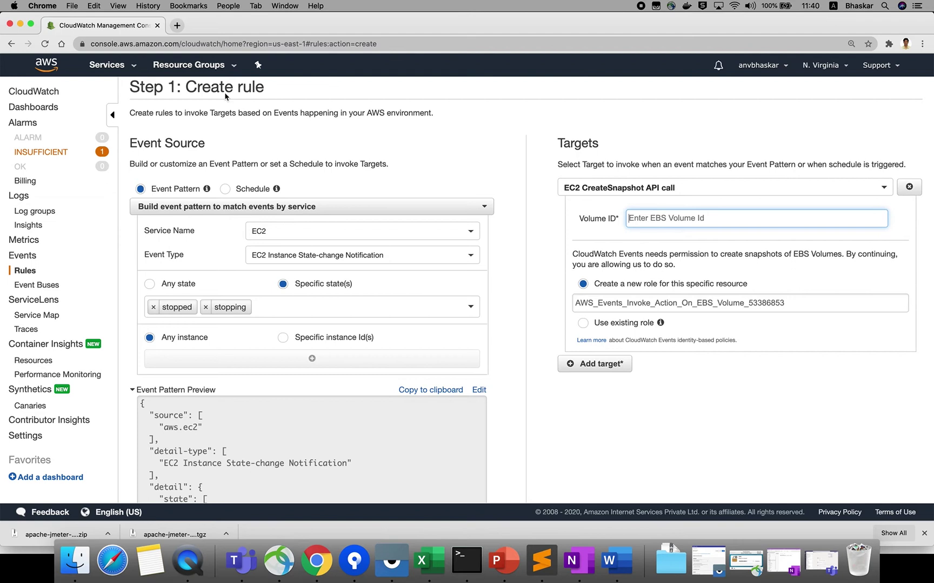
click(119, 67)
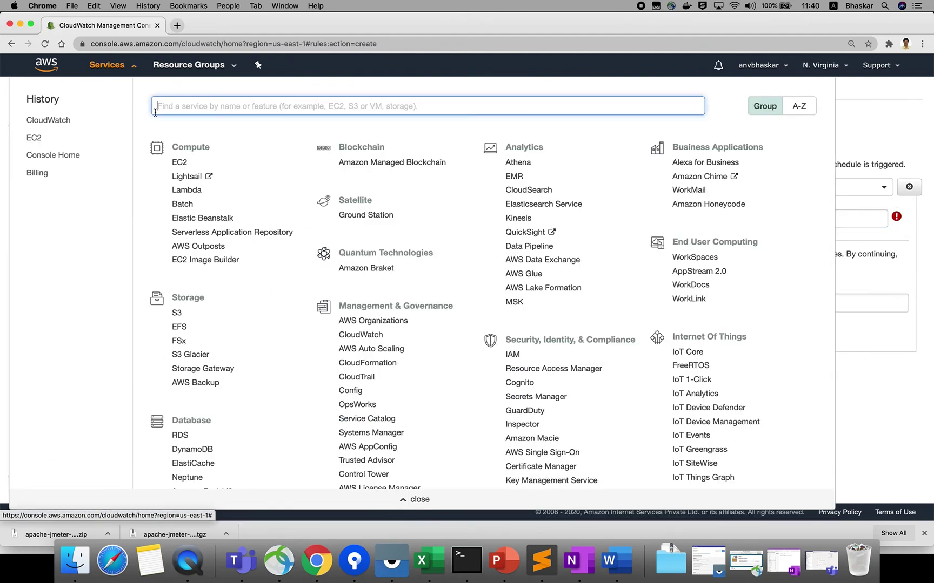
super+click(179, 163)
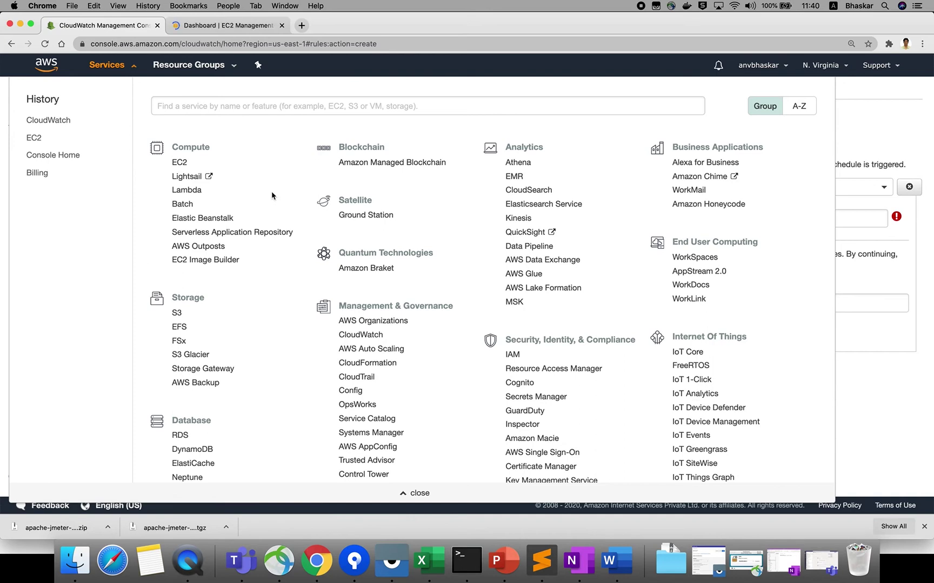
click(213, 25)
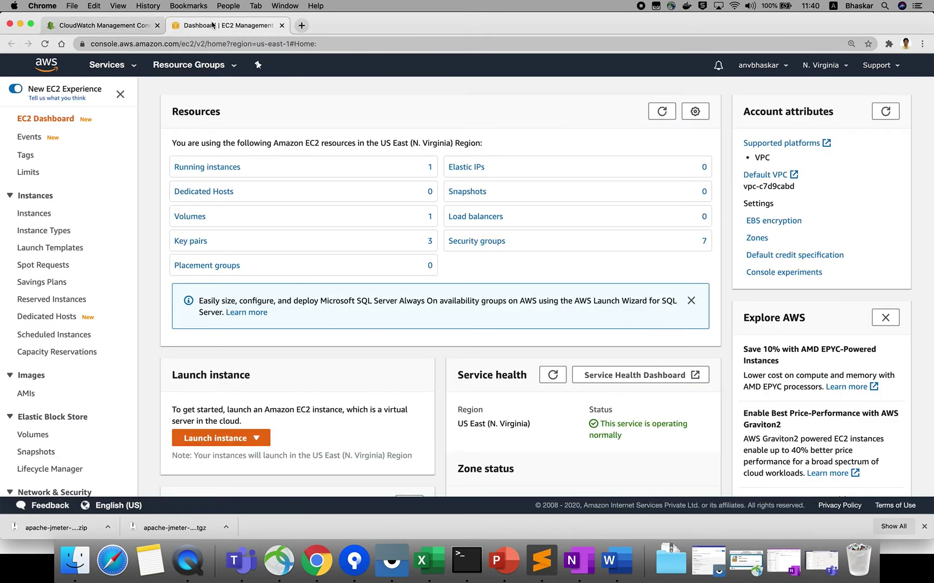
click(211, 168)
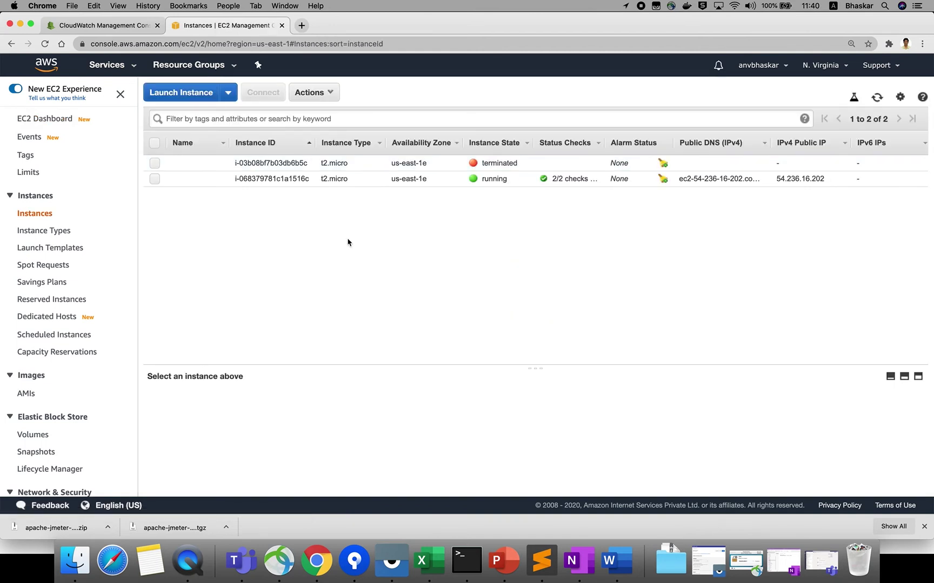
click(318, 179)
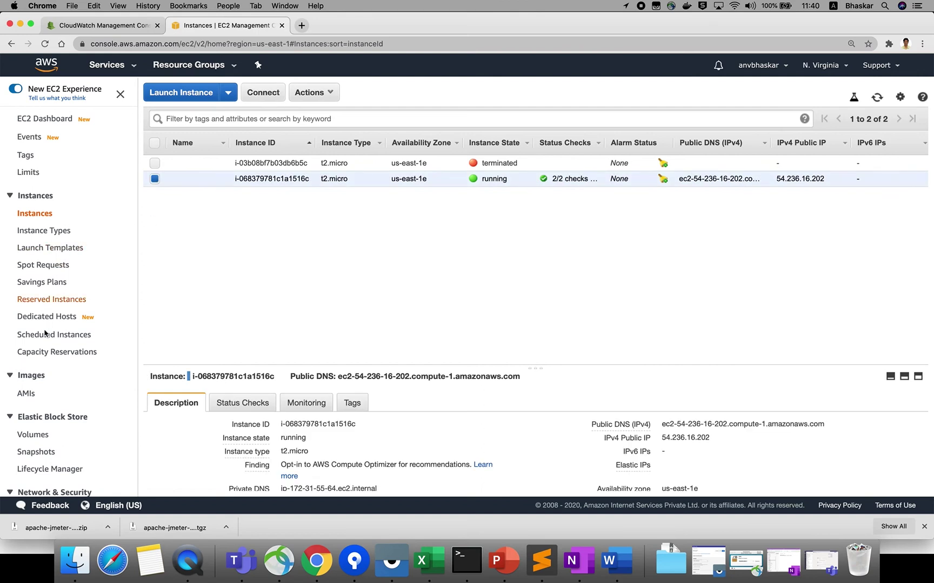
- Copy the volume ID of the 8 GiB volume from the Elastic Block Store volumes and return to the CloudWatch rule
click(34, 435)
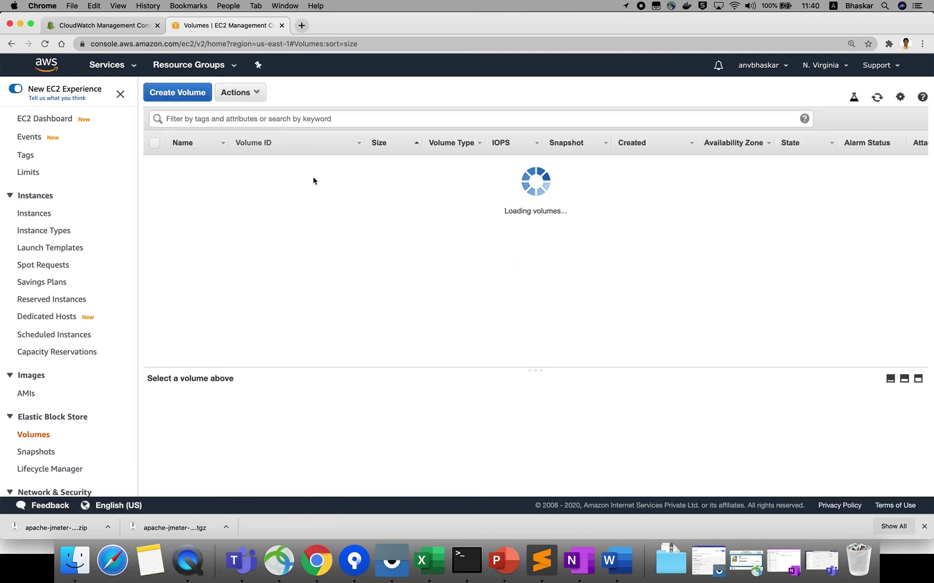
triple_click(274, 163)
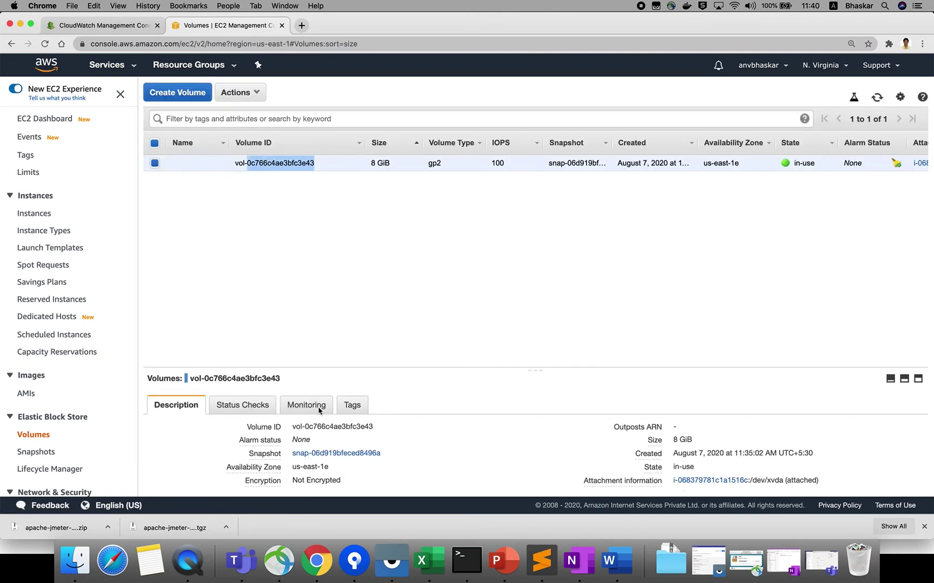
click(382, 428)
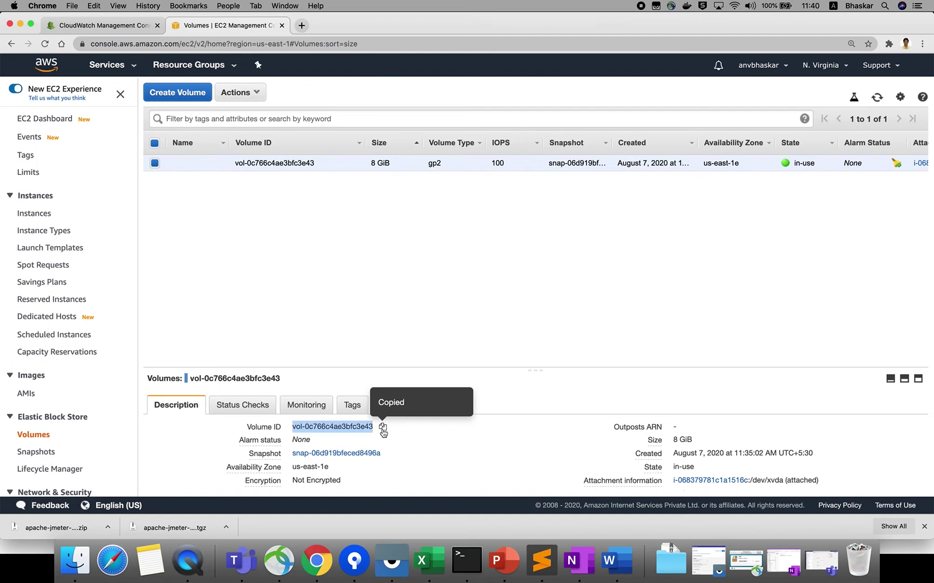
scroll(441, 458, down, 1)
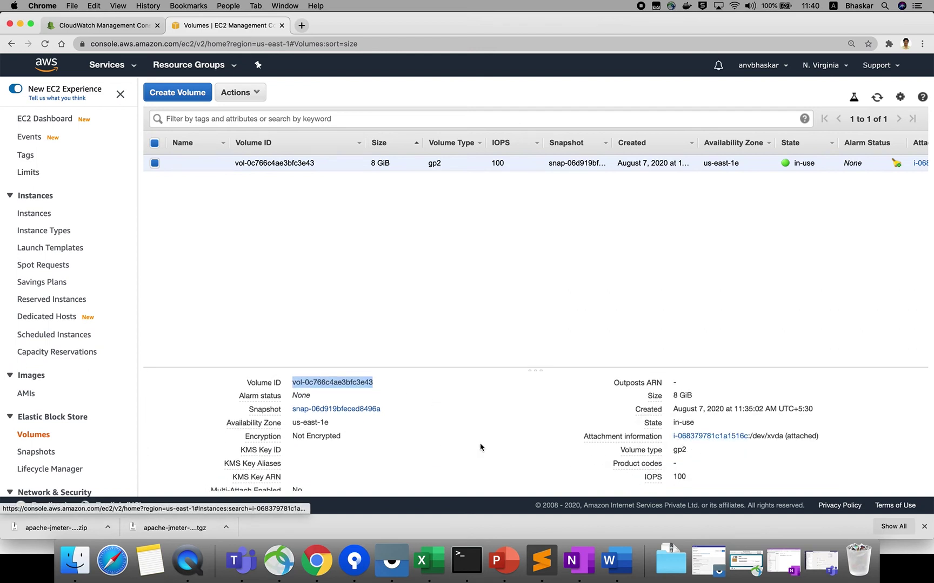
scroll(480, 444, up, 3)
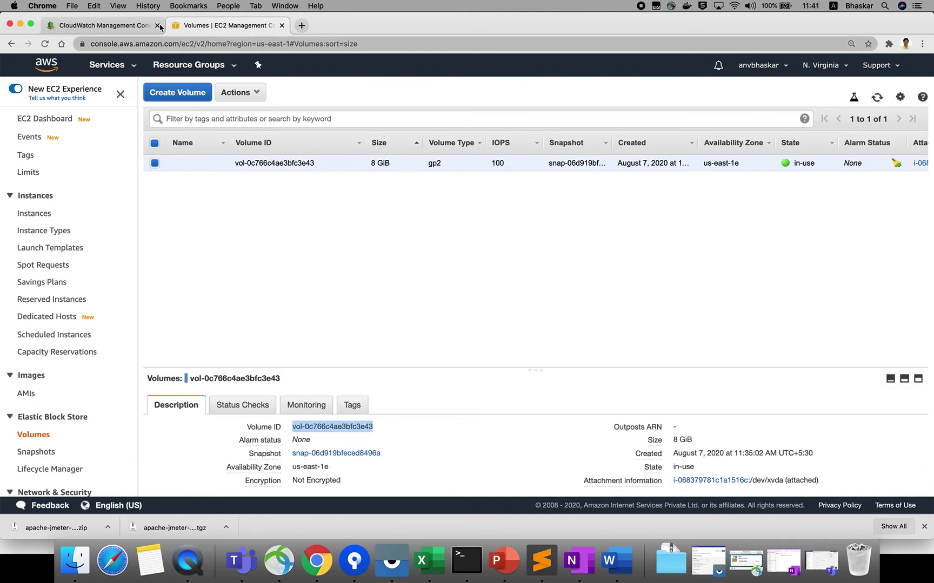
click(105, 22)
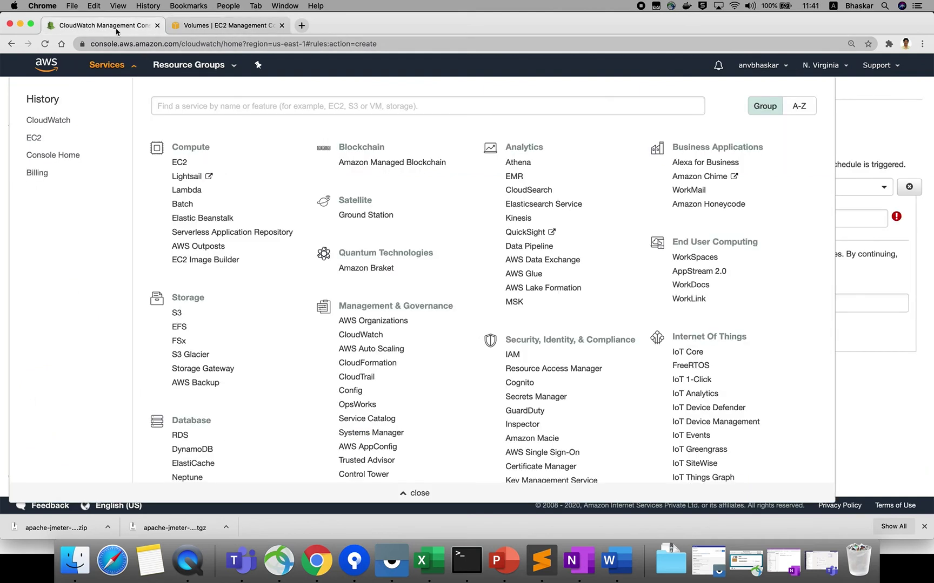
- Set the snapshot target's volume ID to vol-0c766c4ae3bfc3e43 and use the existing role AWS_Events_Invoke_Action_On_EBS_Volume_732750534
click(836, 278)
click(864, 219)
key(super+v)
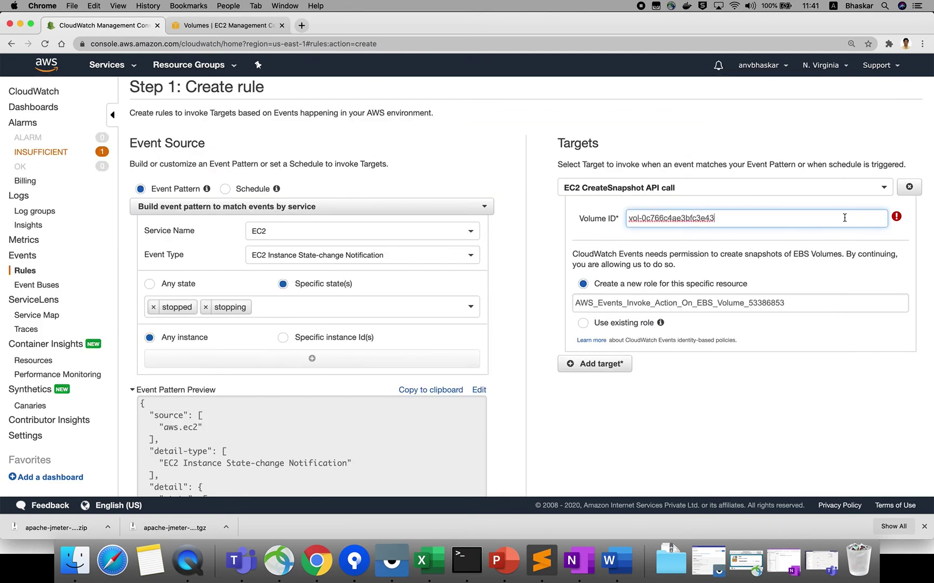
click(583, 323)
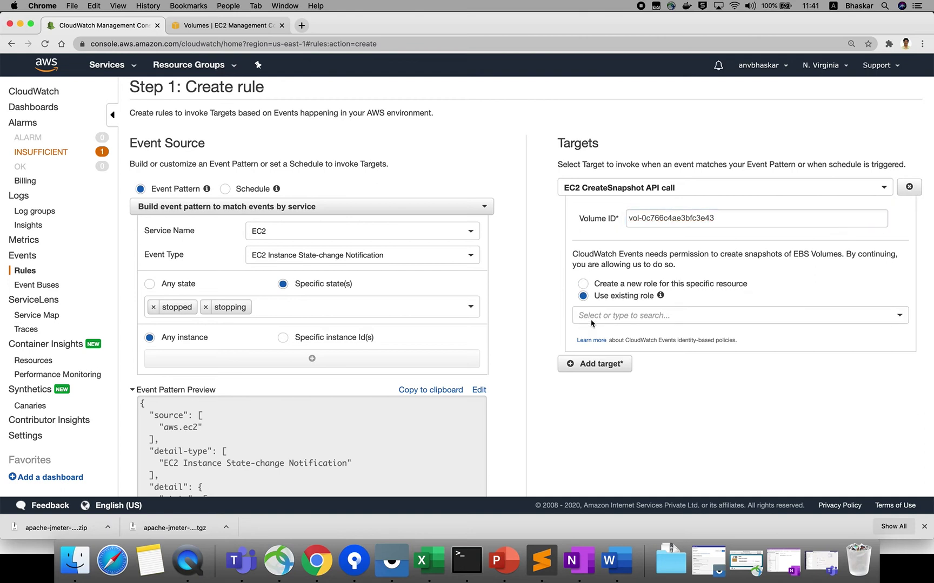
click(610, 317)
click(609, 334)
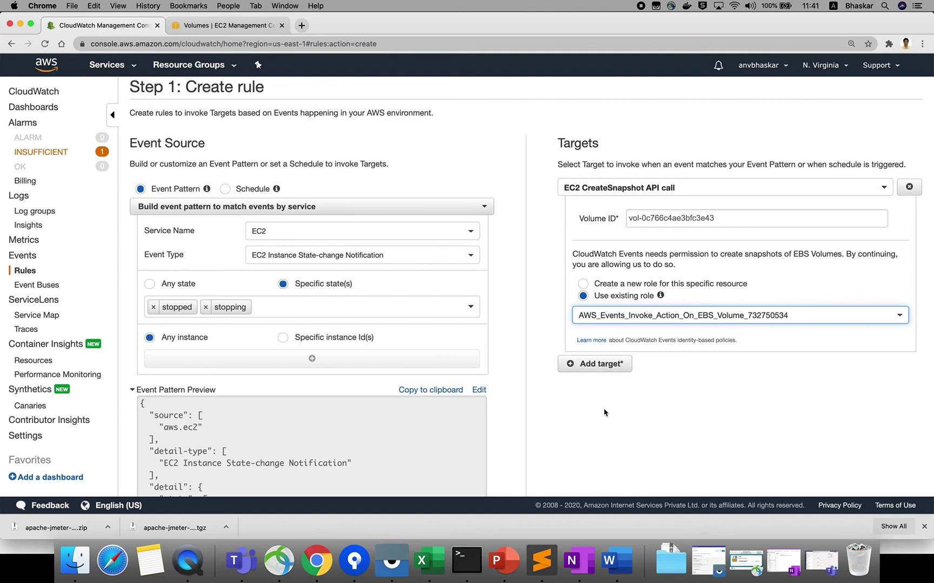
- Proceed to the rule details, name the rule ec2rule, and create it in the enabled state
scroll(604, 413, down, 5)
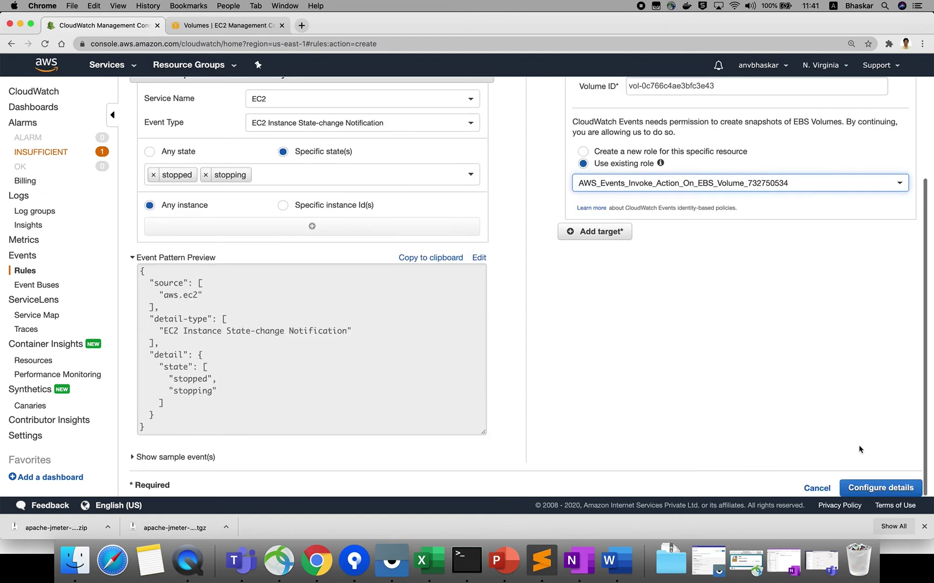
click(862, 489)
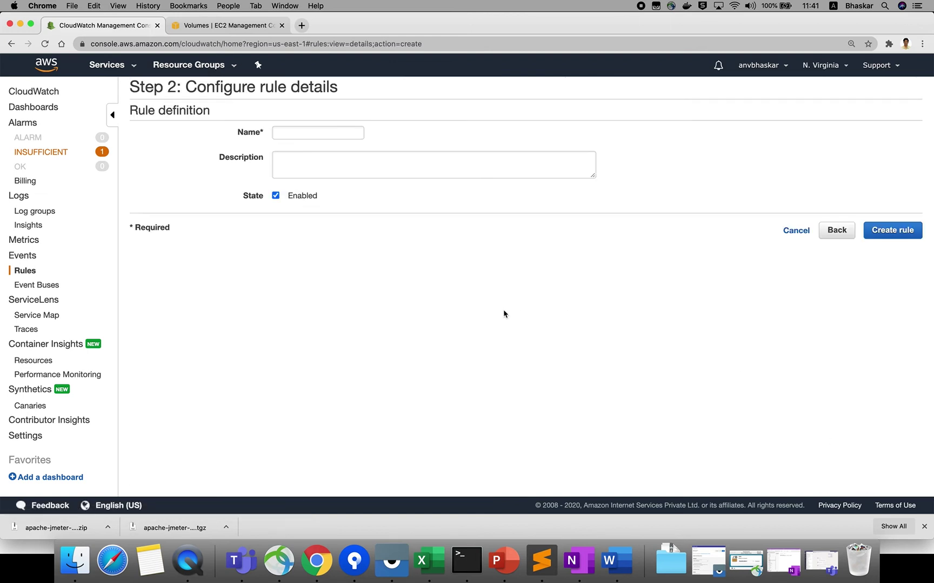
click(305, 131)
text(rule)
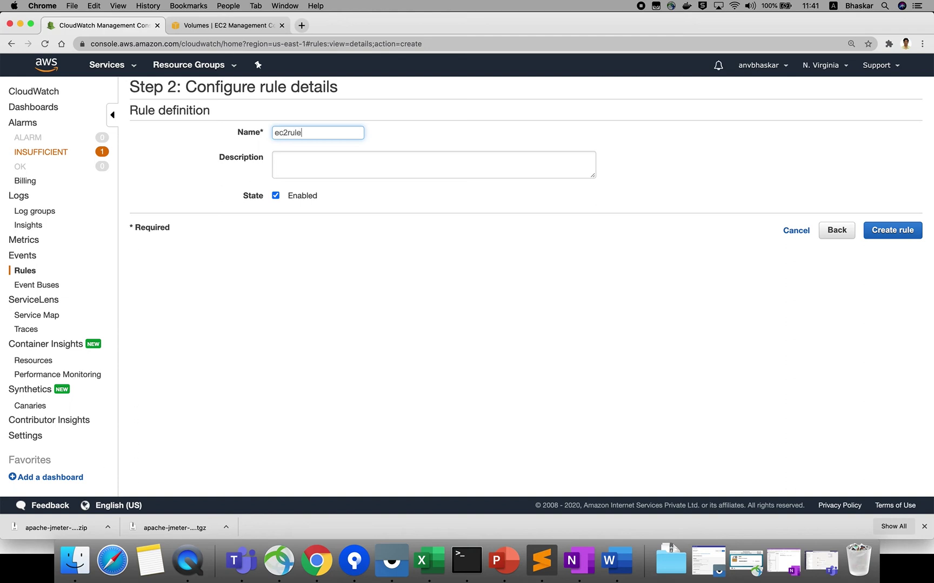
click(891, 232)
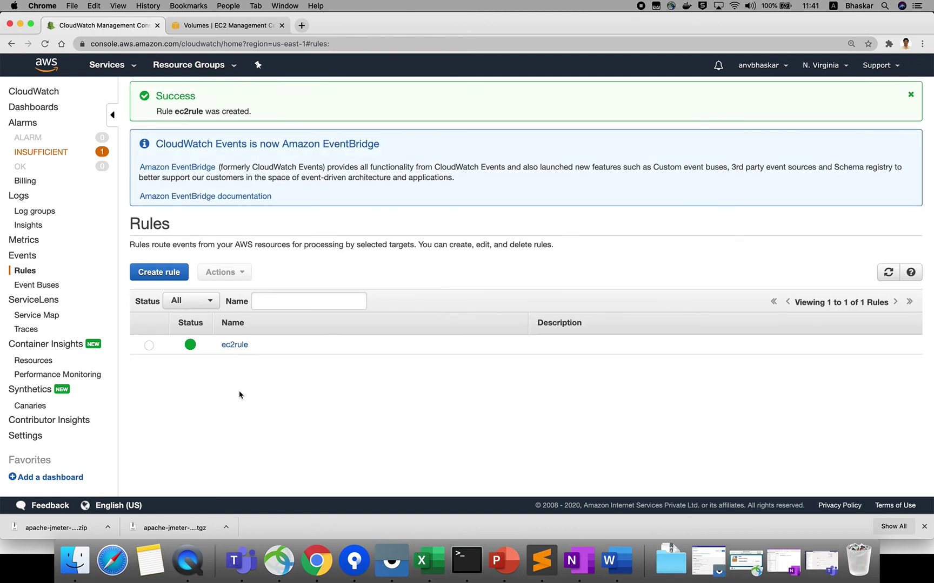
- Switch to the EC2 console and stop the running t2.micro instance
click(218, 27)
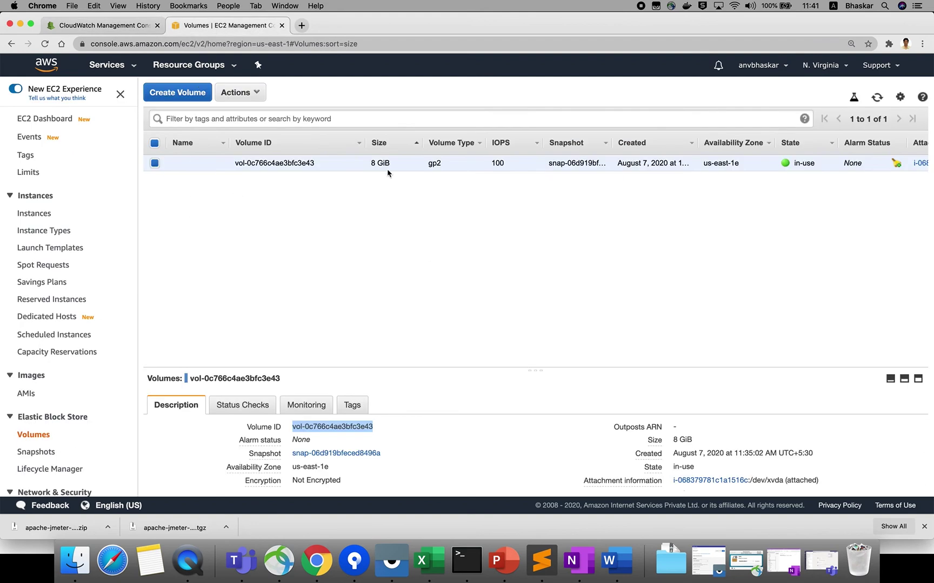
click(33, 213)
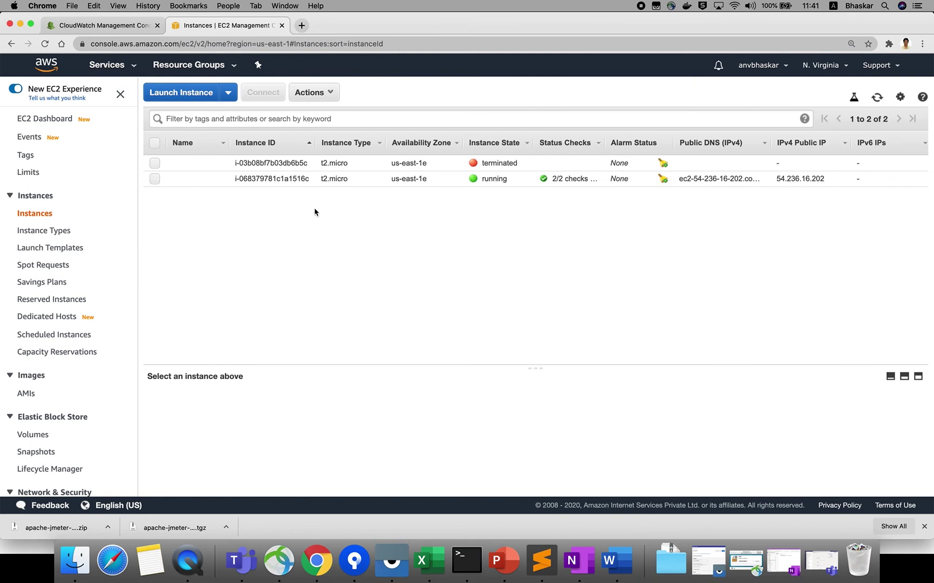
click(293, 180)
right_click(293, 180)
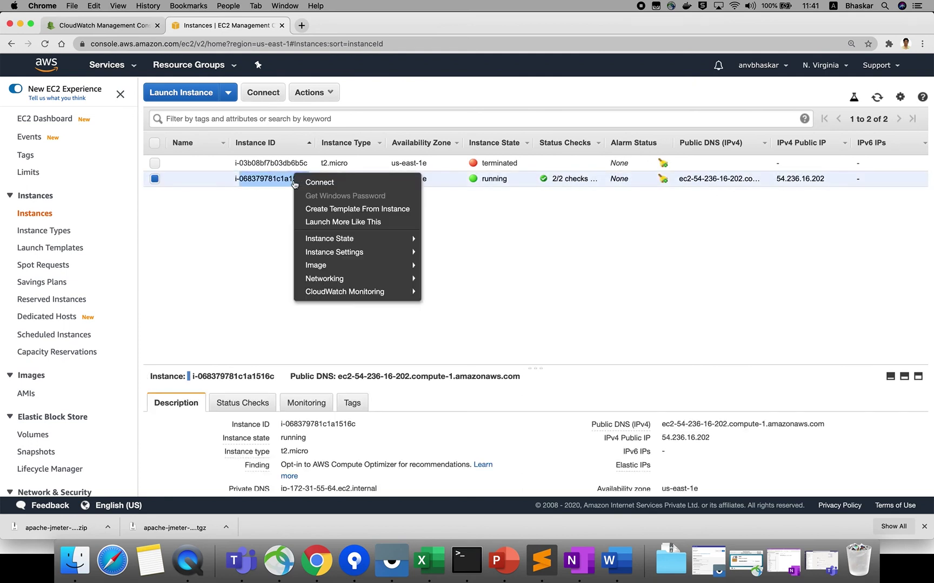
mouse_move(380, 243)
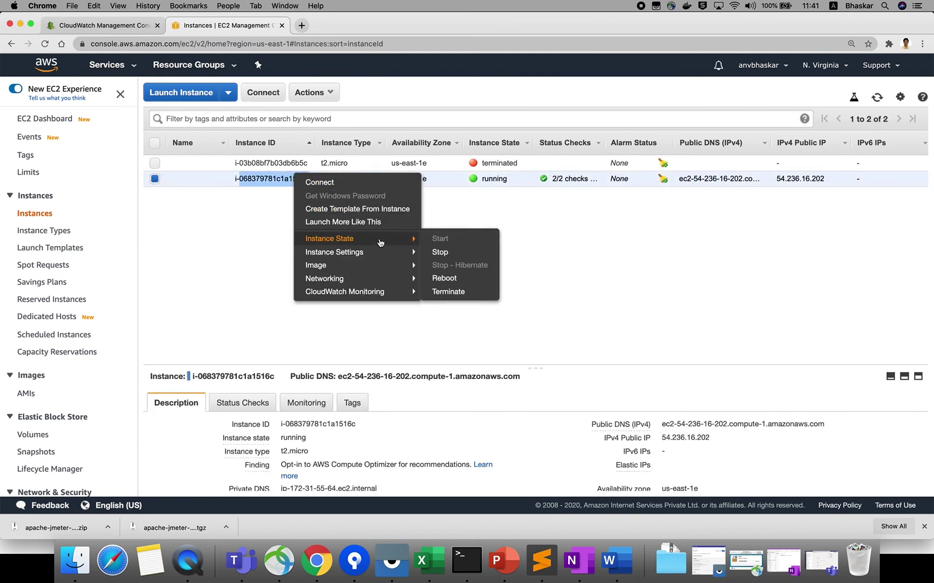
click(451, 253)
click(650, 361)
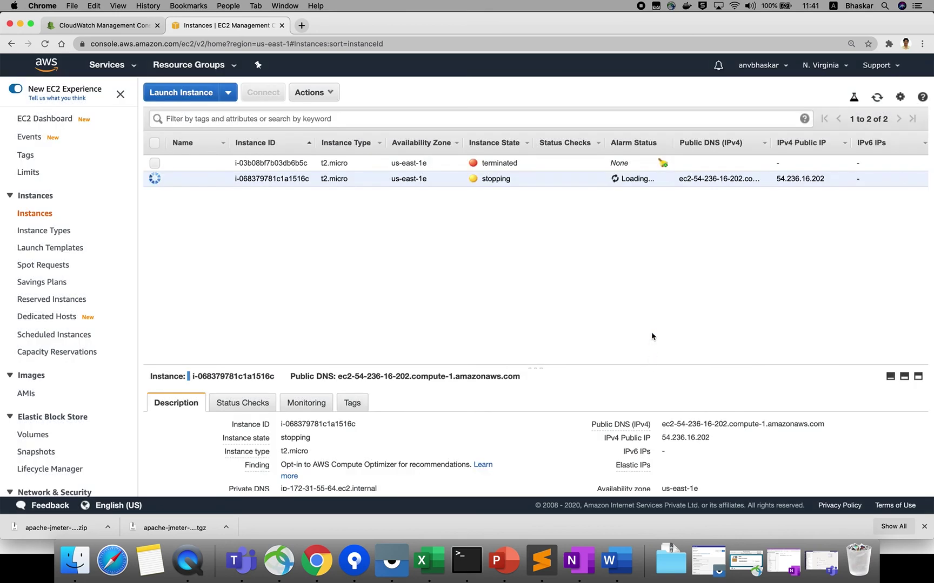
- Check the instance's state and the Elastic Block Store snapshots, refreshing the snapshot list to follow their progress
double_click(488, 179)
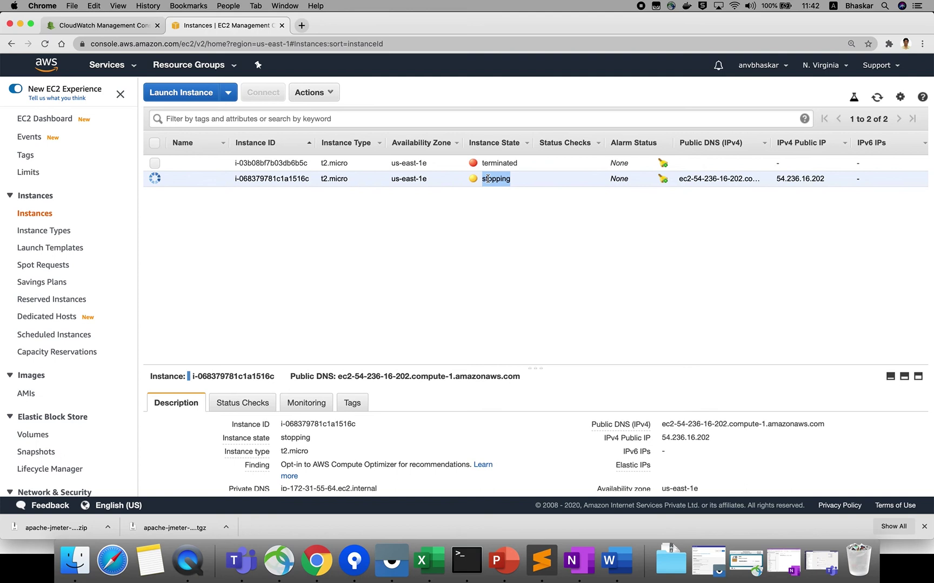
scroll(67, 397, down, 3)
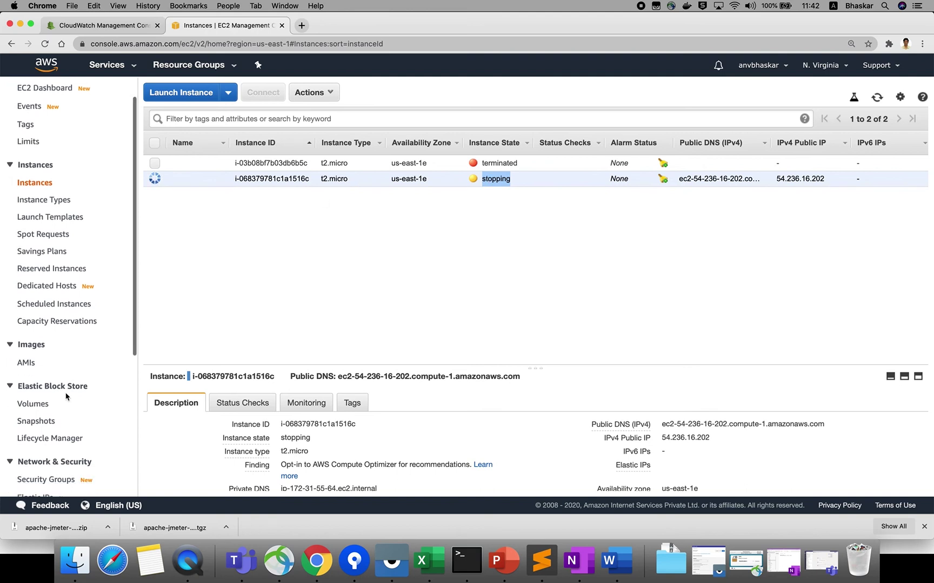
click(34, 380)
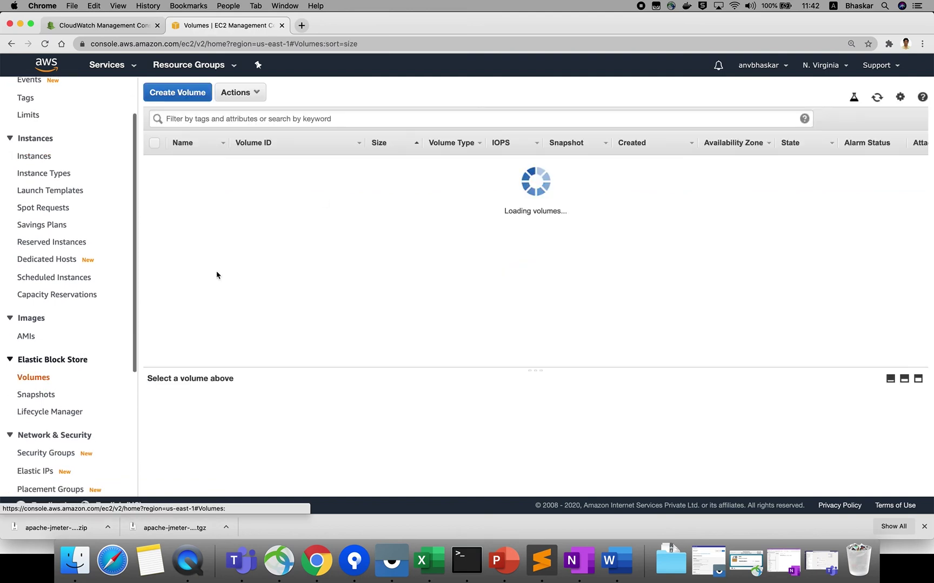
click(42, 396)
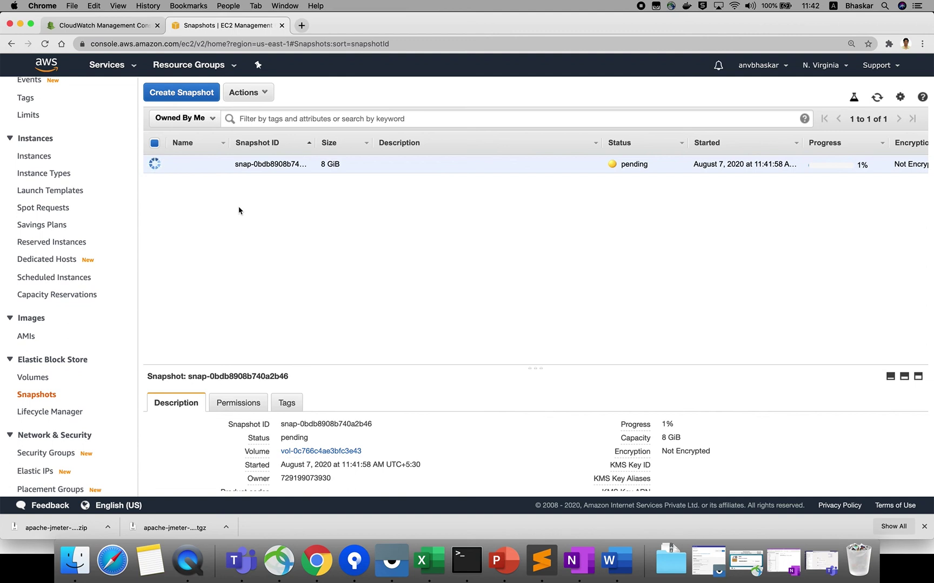
click(35, 156)
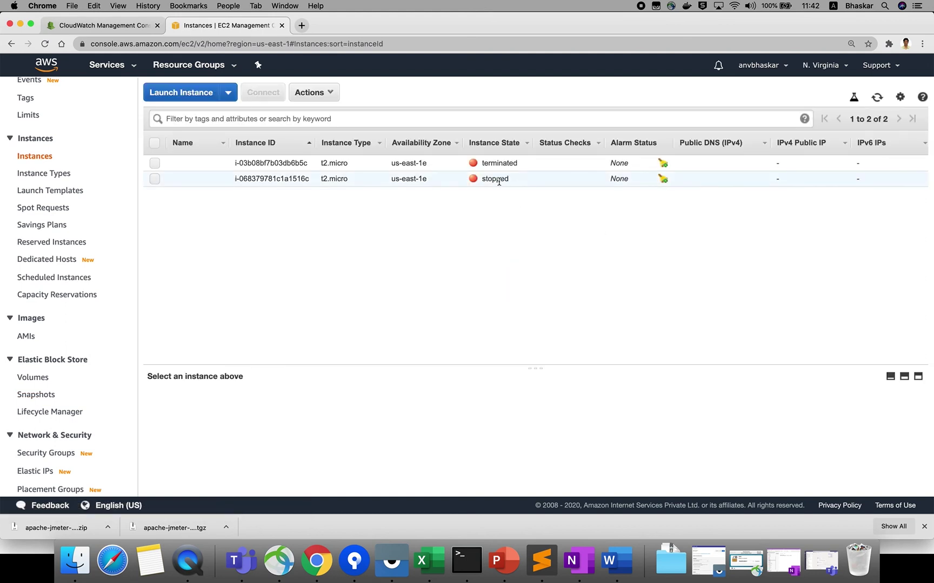
click(36, 396)
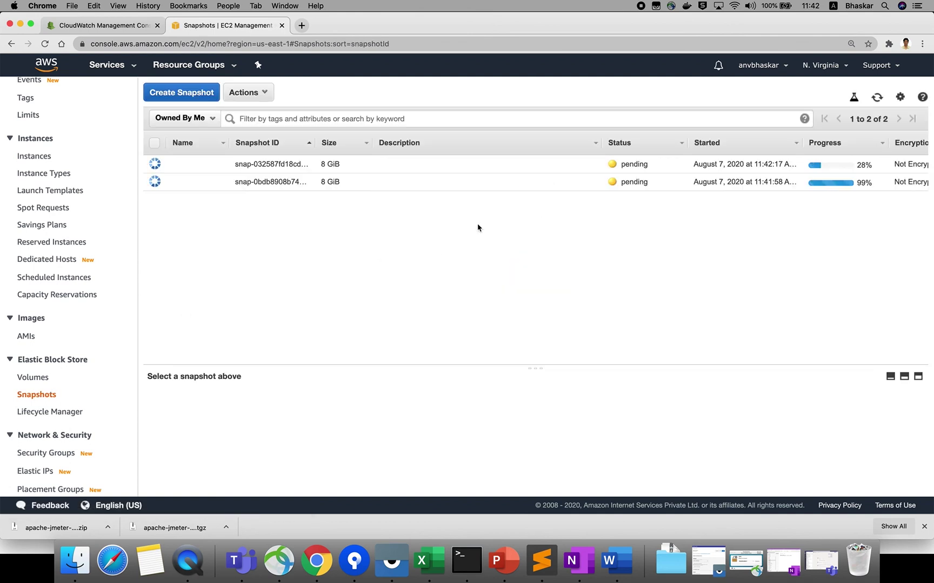
click(876, 97)
- Terminate the stopped t2.micro instance from the EC2 instances list
click(36, 157)
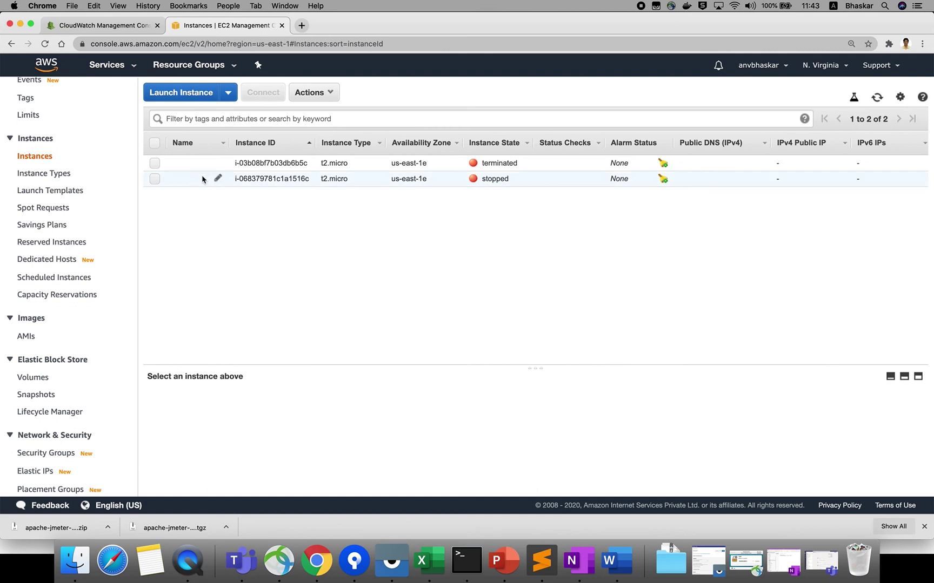
click(204, 180)
right_click(259, 179)
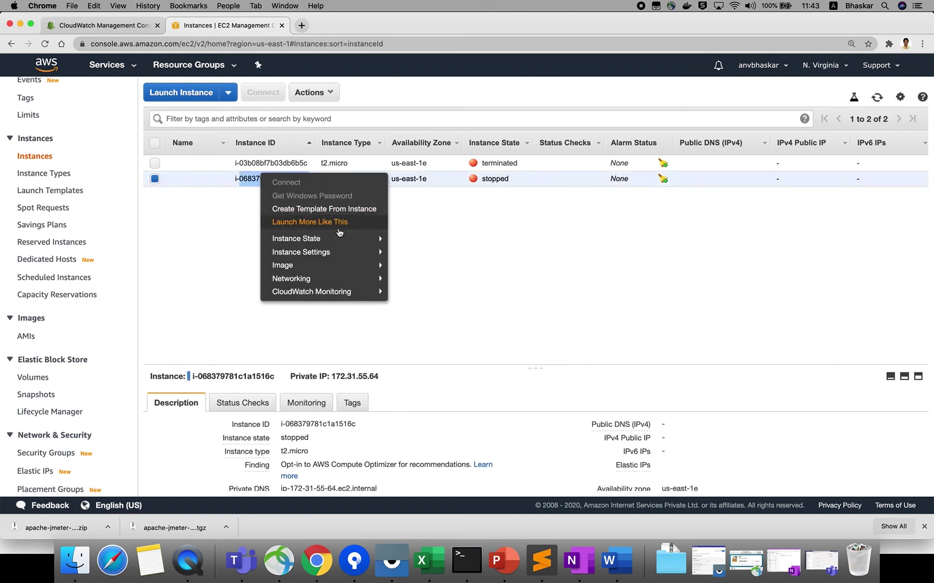
mouse_move(329, 238)
click(427, 292)
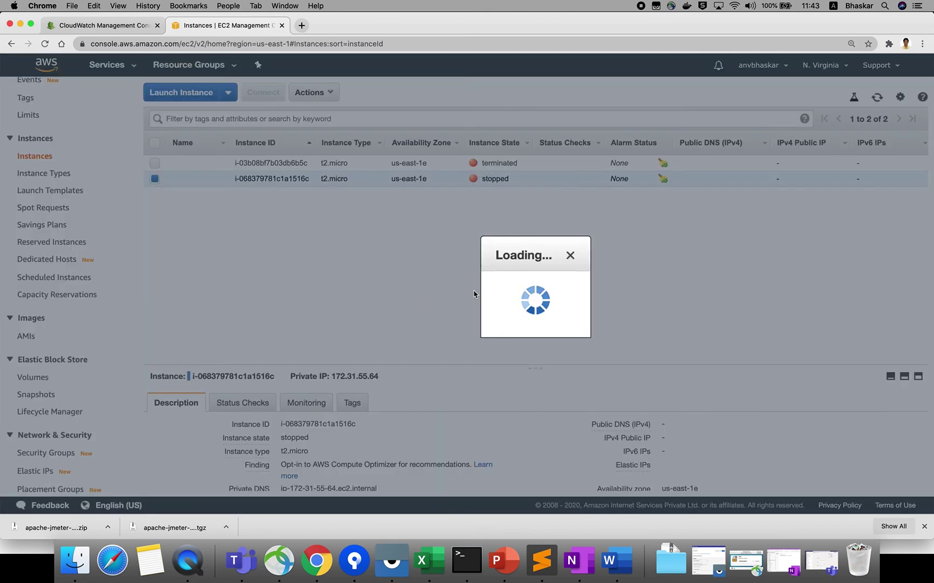
click(682, 364)
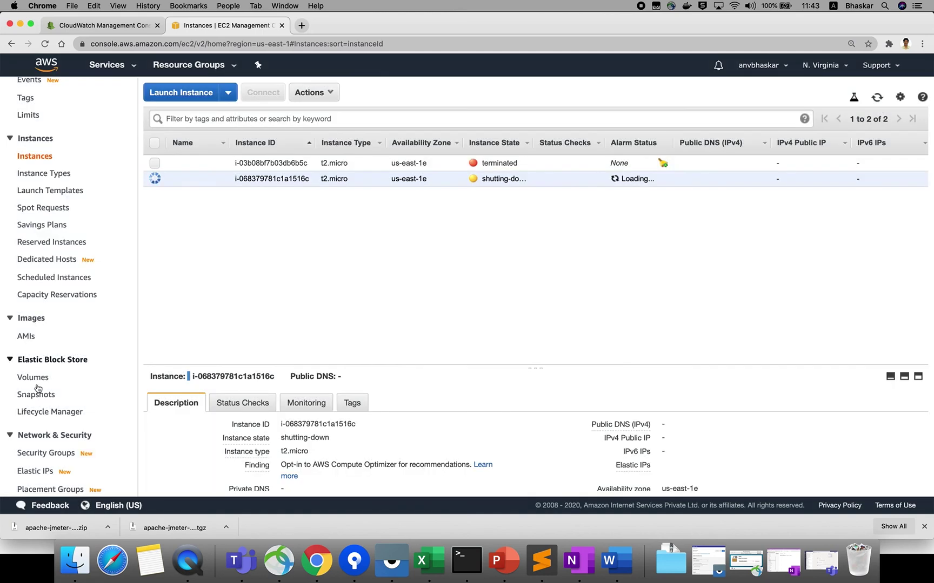
- Delete the completed 8 GiB snapshot from the Elastic Block Store snapshots
click(34, 395)
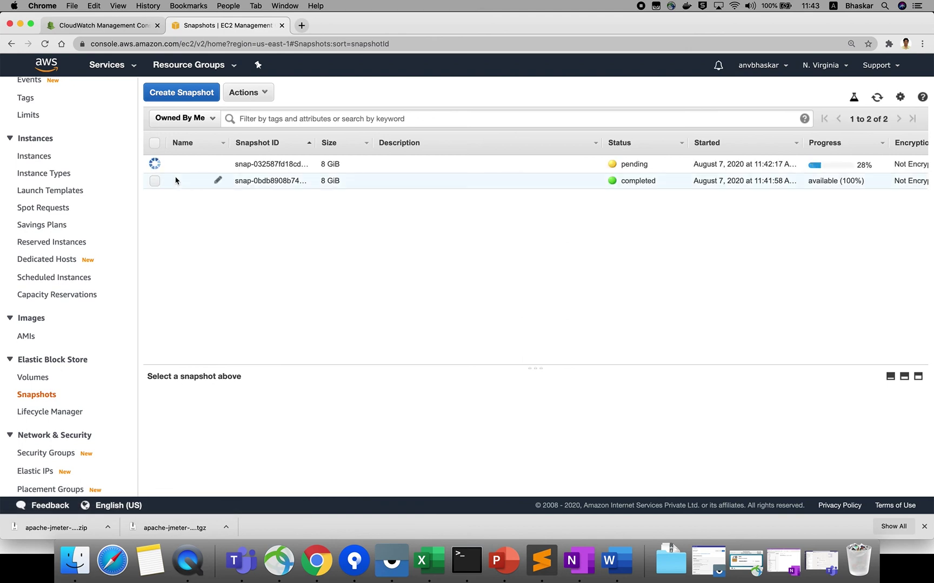
click(244, 94)
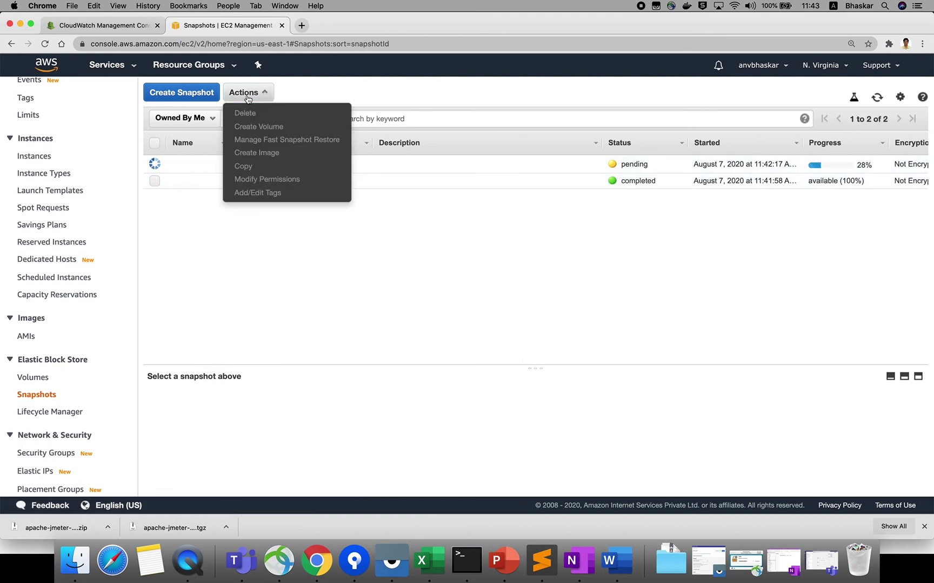
click(377, 255)
click(247, 181)
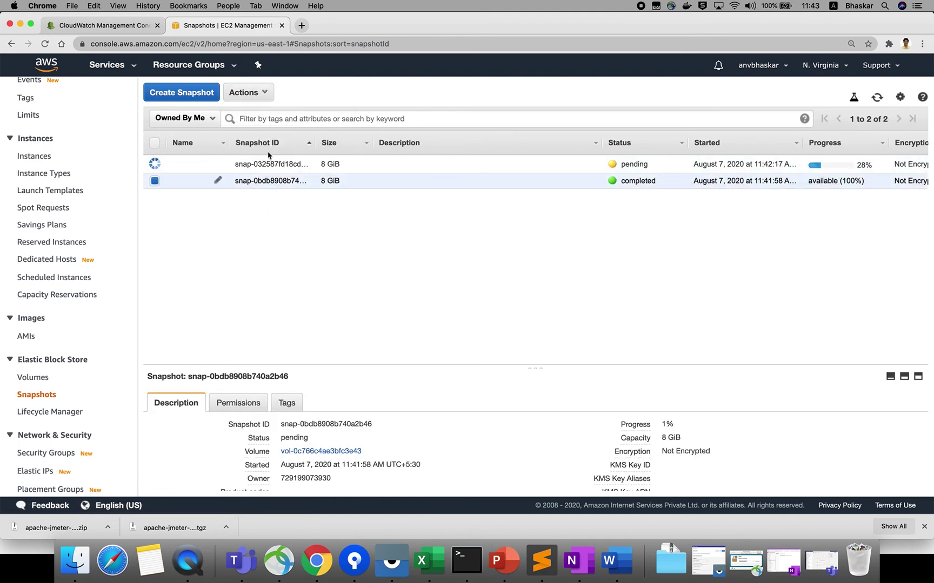
click(260, 96)
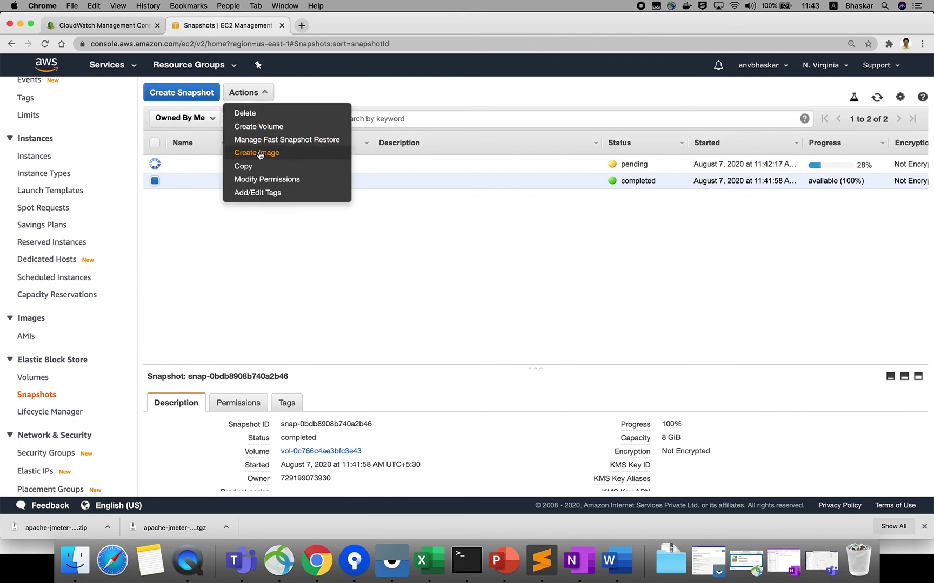
click(252, 114)
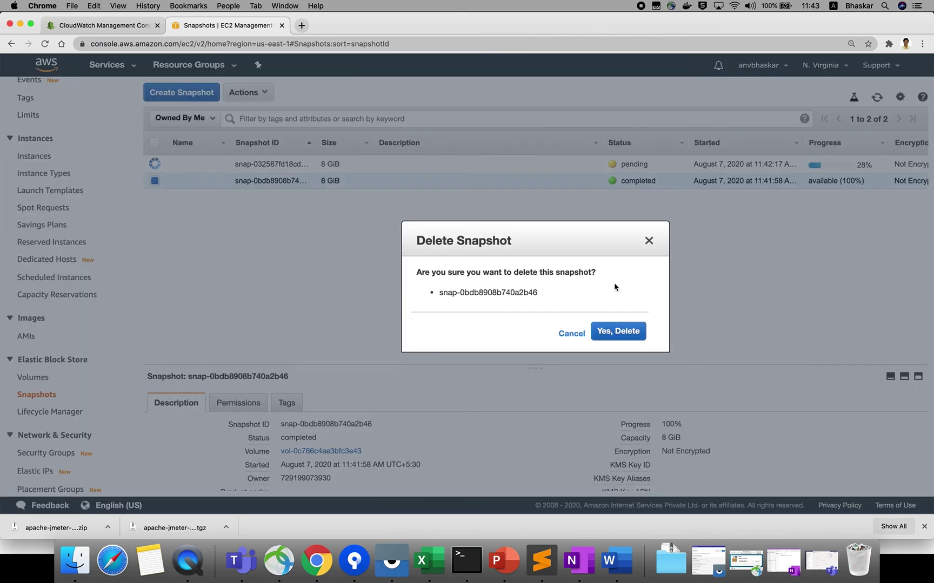
click(629, 332)
click(235, 165)
click(220, 165)
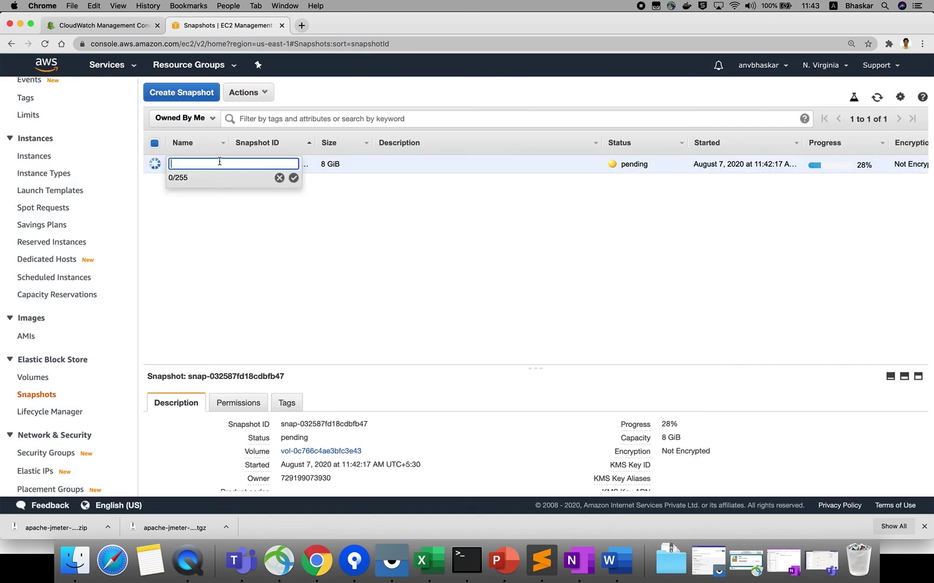
click(209, 222)
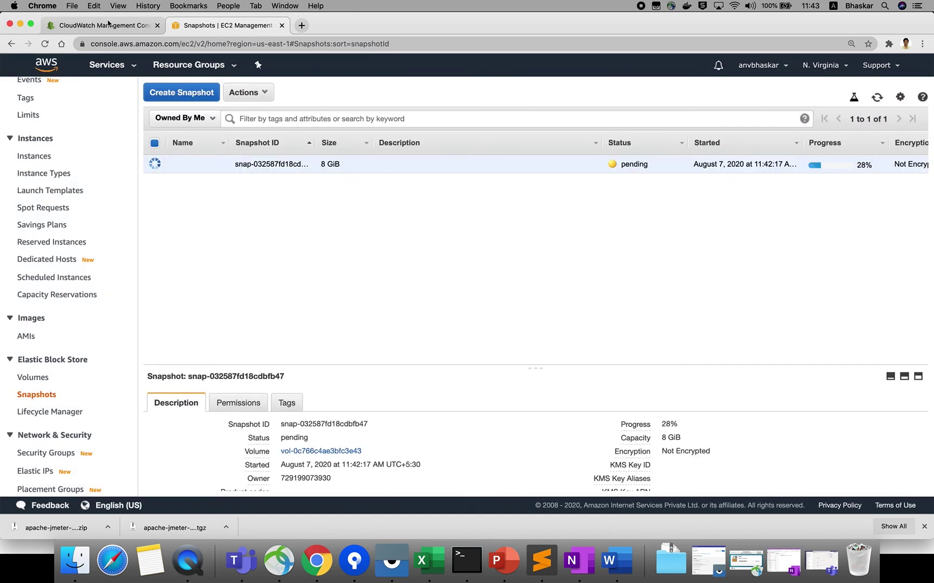
- Return to the CloudWatch rules and delete the rule ec2rule
click(109, 24)
click(149, 345)
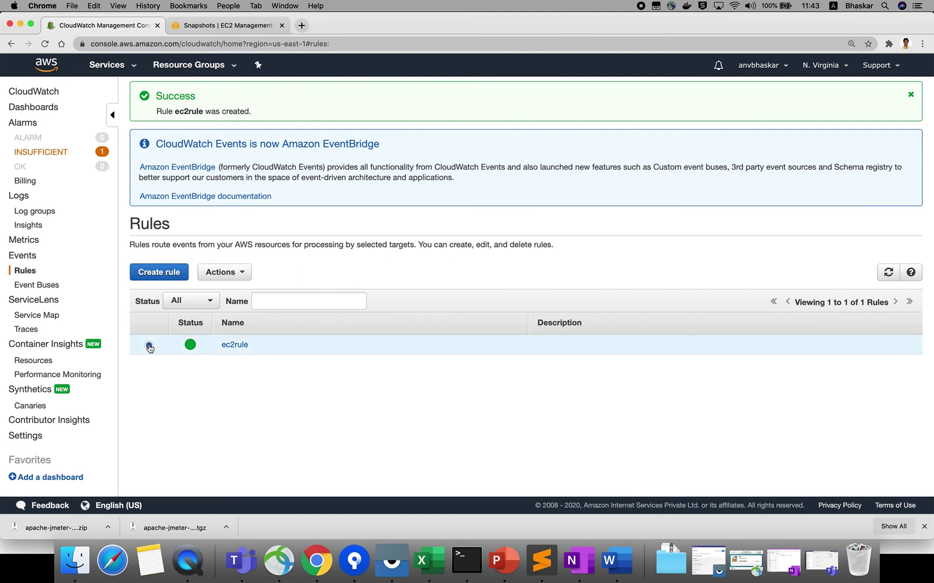
click(221, 272)
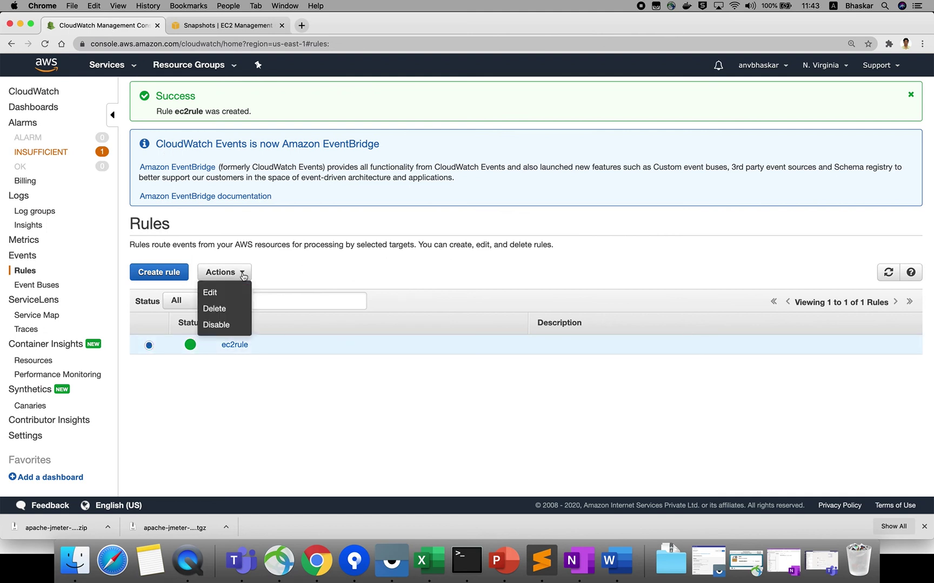
click(224, 309)
click(574, 333)
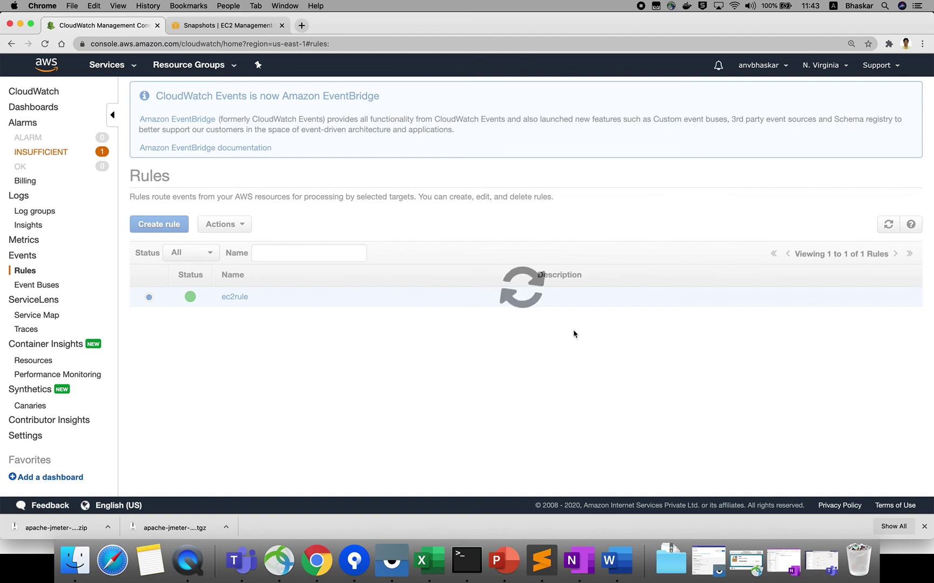